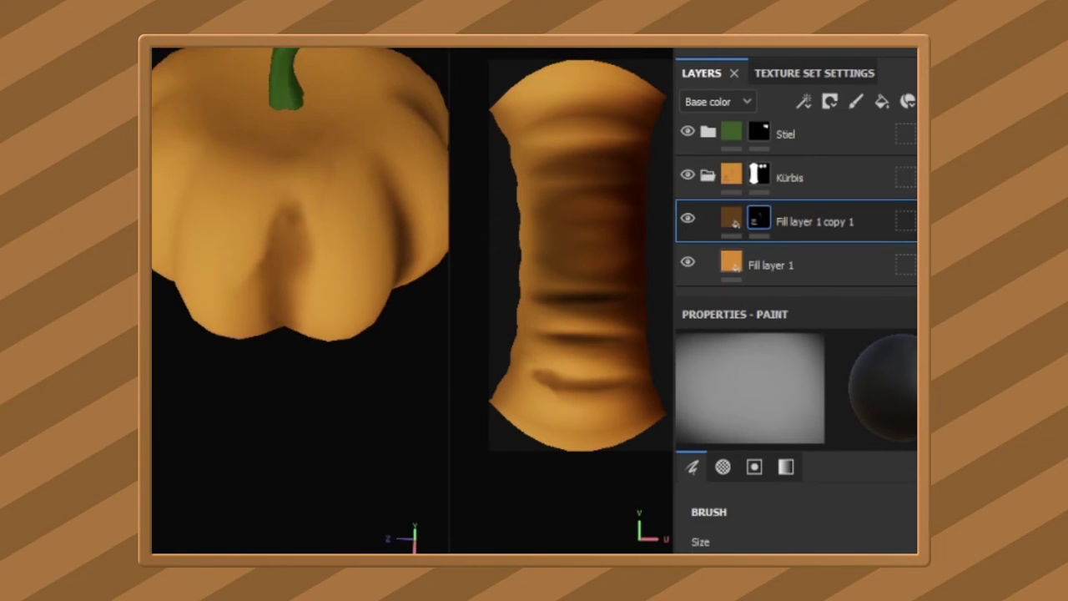
Paint dark brown shading along the lower crease and down a front groove.
{"action": "left_click_drag", "start_coordinate": [546, 386], "coordinate": [584, 391]}
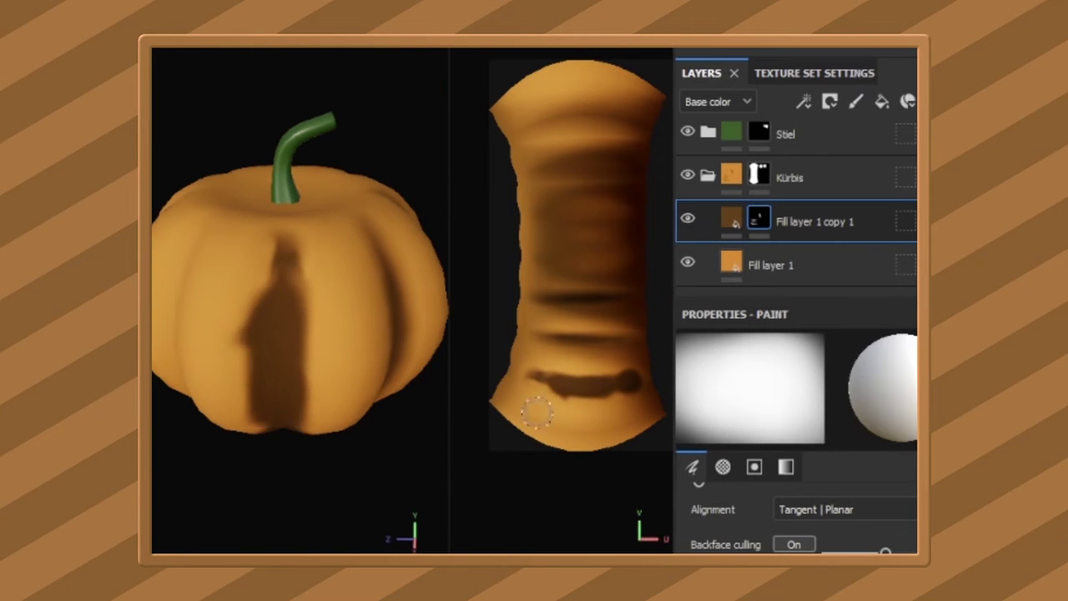
{"action": "left_click_drag", "start_coordinate": [551, 385], "coordinate": [636, 416]}
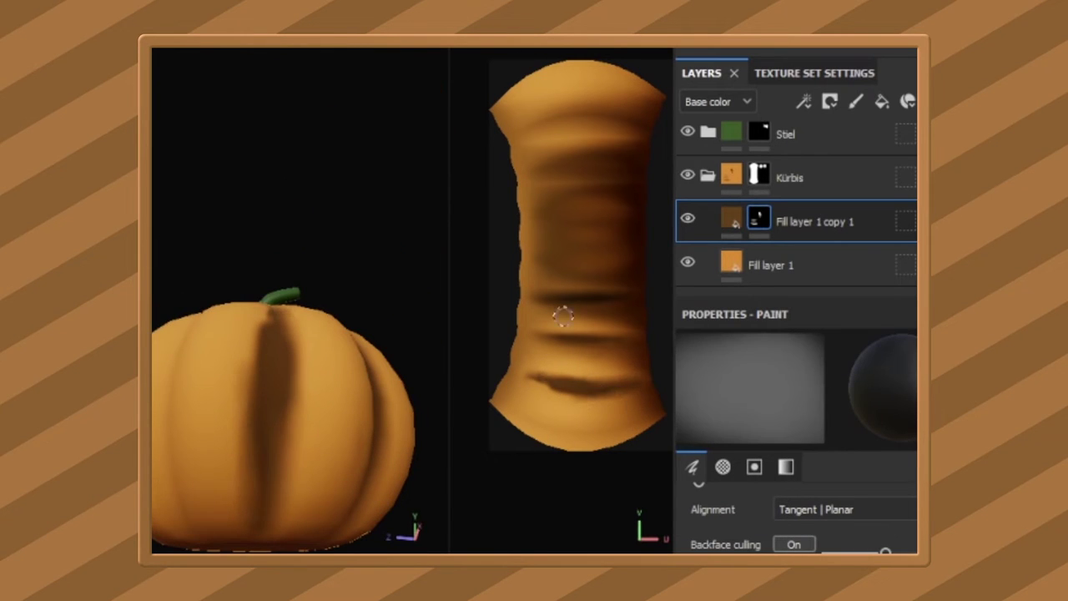
{"action": "mouse_move", "coordinate": [275, 384]}
{"action": "left_mouse_down", "text": "alt"}
{"action": "mouse_move", "coordinate": [400, 407]}
{"action": "mouse_move", "coordinate": [350, 250]}
{"action": "left_mouse_up", "text": "alt"}
{"action": "left_click_drag", "start_coordinate": [345, 250], "coordinate": [340, 342]}
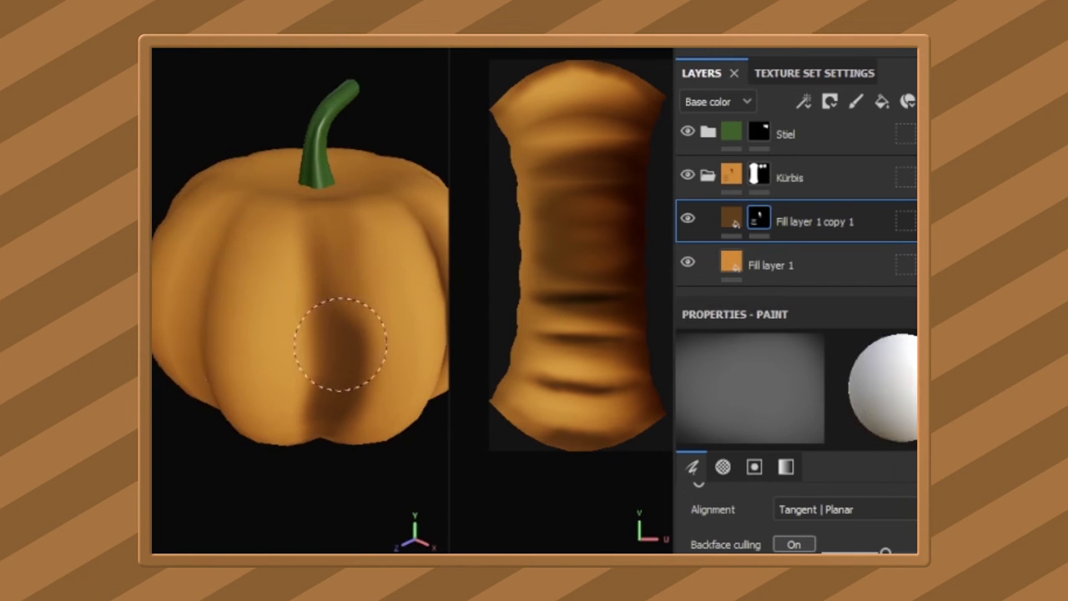
Set the brush alignment to Tangent | Wrap and briefly preview the base colour channel.
{"action": "left_click", "coordinate": [843, 509]}
{"action": "left_click", "coordinate": [813, 528]}
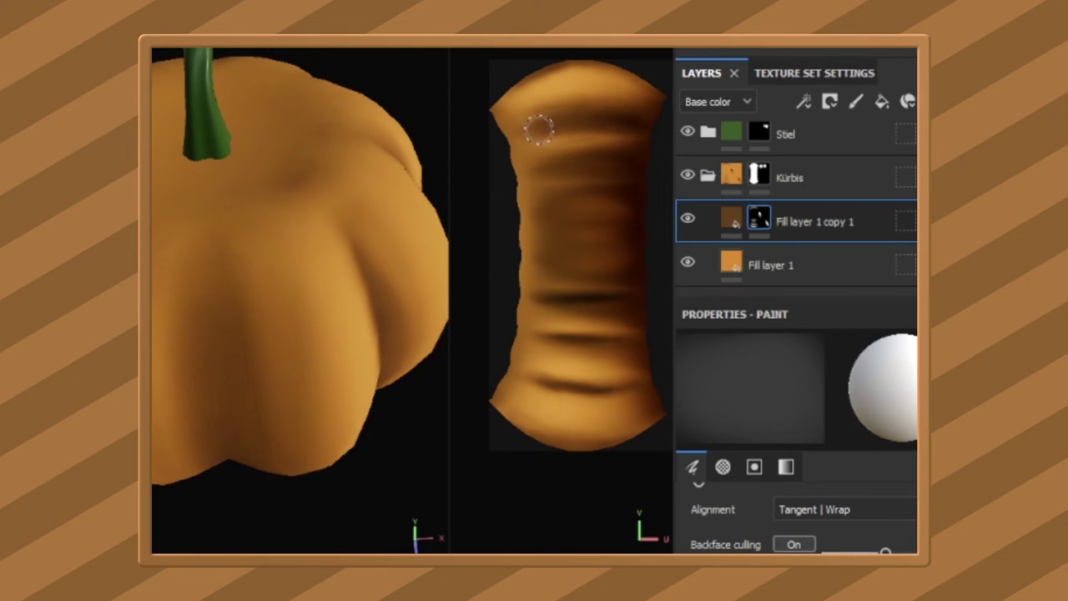
{"action": "mouse_move", "coordinate": [393, 417]}
{"action": "left_mouse_down", "text": "alt"}
{"action": "mouse_move", "coordinate": [310, 278]}
{"action": "mouse_move", "coordinate": [323, 267]}
{"action": "left_mouse_up", "text": "alt"}
{"action": "key", "text": "c"}
{"action": "key", "text": "m"}
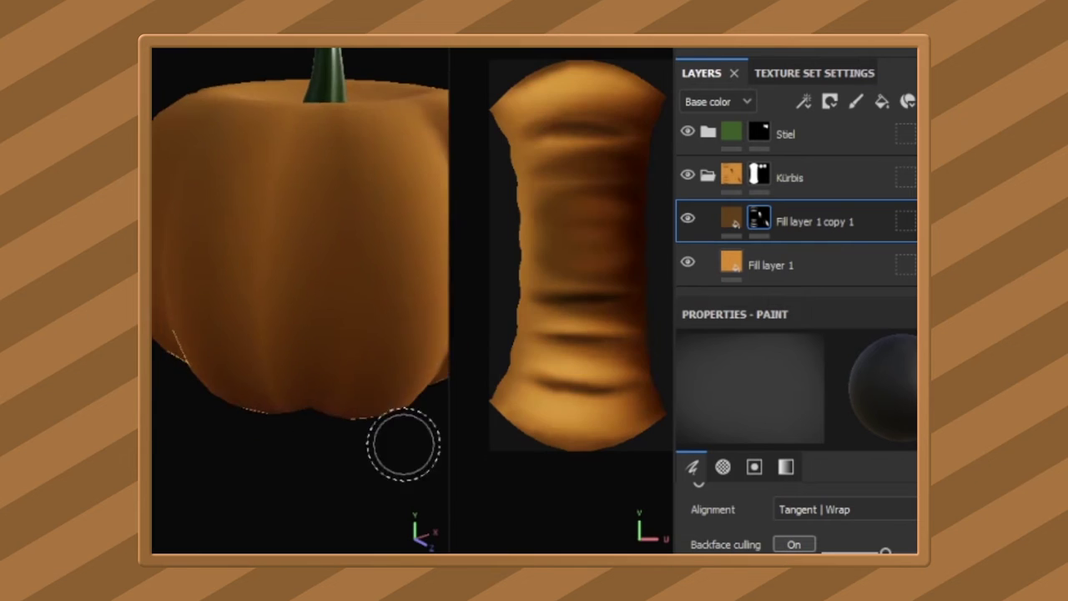
Orbit and zoom to inspect the pumpkin's front and lower body.
{"action": "left_click_drag", "start_coordinate": [305, 317], "coordinate": [317, 275], "text": "alt"}
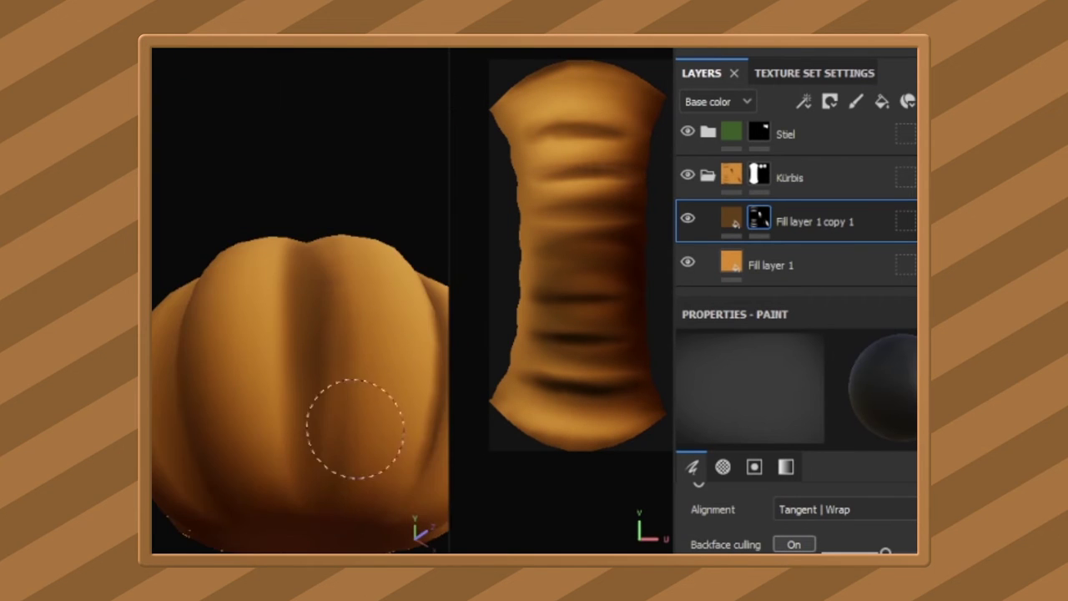
{"action": "left_click_drag", "start_coordinate": [354, 428], "coordinate": [615, 200], "text": "alt"}
{"action": "scroll", "coordinate": [389, 226], "scroll_direction": "up", "scroll_amount": 2}
{"action": "right_click_drag", "start_coordinate": [322, 310], "coordinate": [280, 365], "text": "alt"}
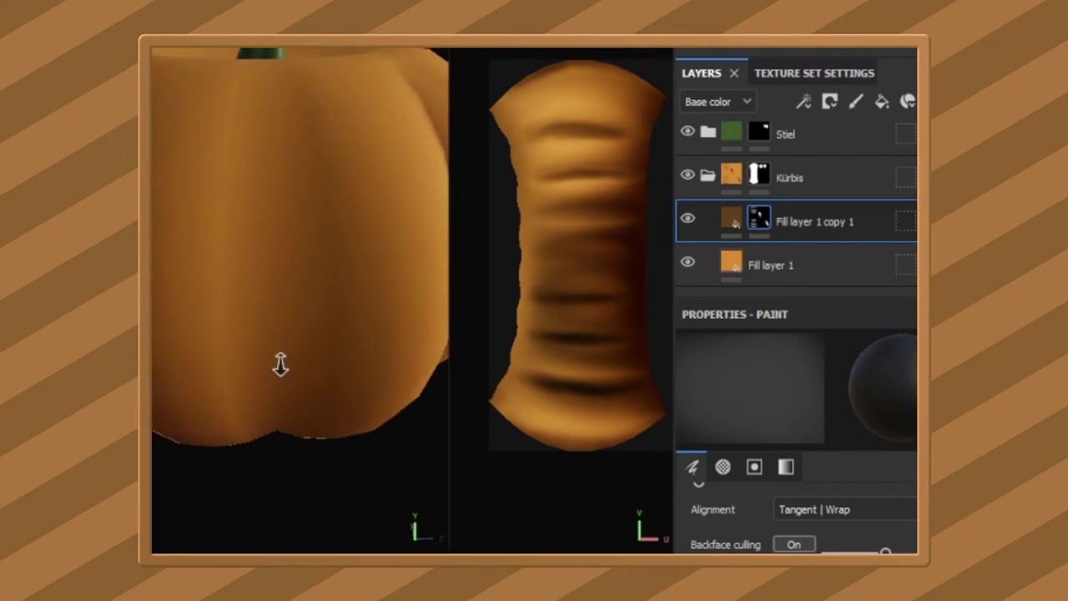
{"action": "right_click_drag", "start_coordinate": [258, 219], "coordinate": [289, 267], "text": "alt"}
{"action": "scroll", "coordinate": [336, 370], "scroll_direction": "up", "scroll_amount": 2}
{"action": "scroll", "coordinate": [337, 370], "scroll_direction": "up", "scroll_amount": 2}
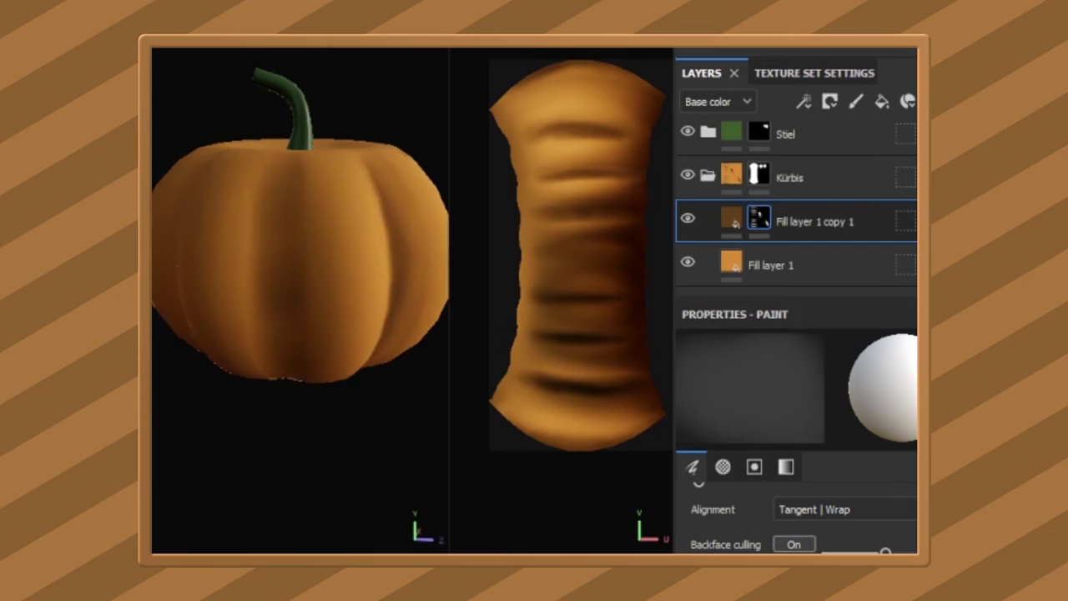
{"action": "scroll", "coordinate": [279, 358], "scroll_direction": "down", "scroll_amount": 2}
Move to top-down and oblique views around the stem and resume shading there.
{"action": "mouse_move", "coordinate": [279, 358]}
{"action": "left_mouse_down", "text": "alt"}
{"action": "mouse_move", "coordinate": [262, 163]}
{"action": "mouse_move", "coordinate": [274, 477]}
{"action": "left_mouse_up", "text": "alt"}
{"action": "mouse_move", "coordinate": [275, 477]}
{"action": "middle_mouse_down", "text": "alt"}
{"action": "mouse_move", "coordinate": [303, 433]}
{"action": "mouse_move", "coordinate": [310, 310]}
{"action": "middle_mouse_up", "text": "alt"}
{"action": "left_click_drag", "start_coordinate": [327, 424], "coordinate": [268, 179], "text": "alt"}
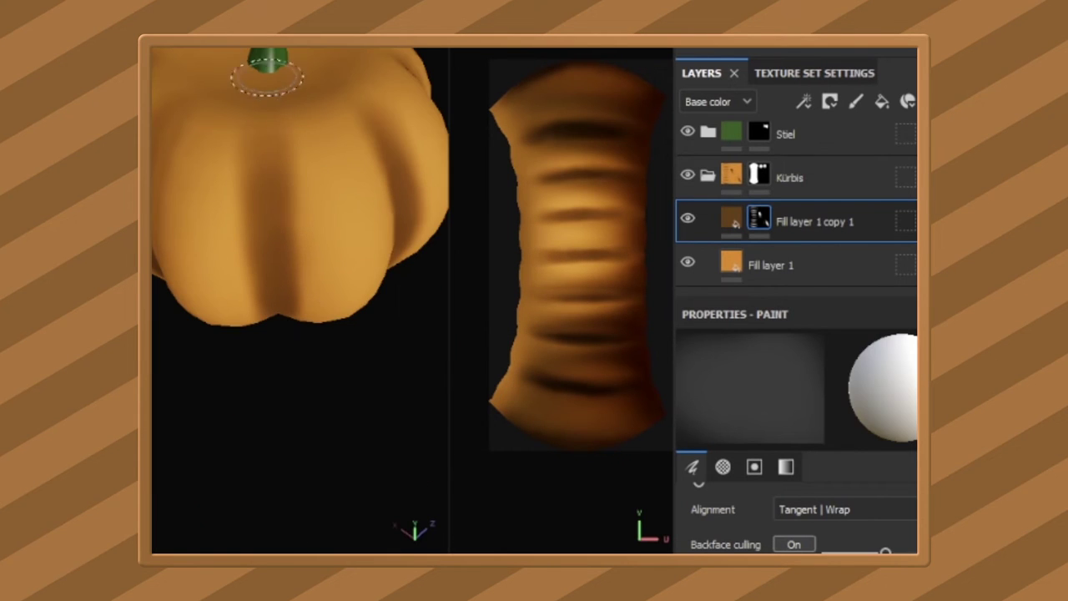
{"action": "left_click_drag", "start_coordinate": [267, 247], "coordinate": [382, 213], "text": "alt"}
{"action": "left_click_drag", "start_coordinate": [327, 153], "coordinate": [312, 267], "text": "alt"}
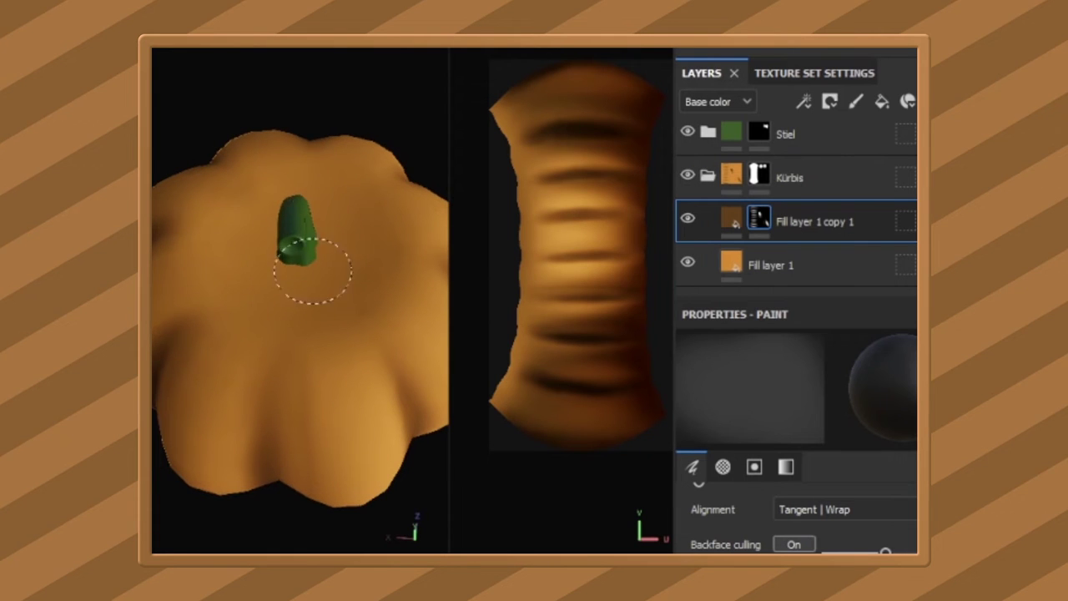
{"action": "left_click_drag", "start_coordinate": [303, 203], "coordinate": [711, 191], "text": "alt"}
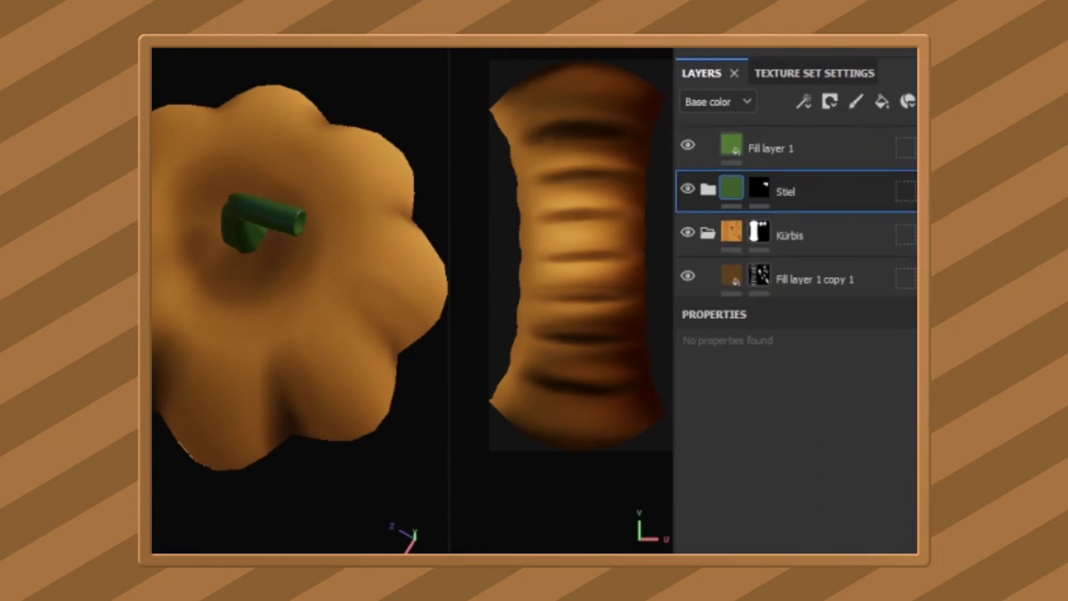
{"action": "left_click_drag", "start_coordinate": [210, 232], "coordinate": [238, 291], "text": "alt"}
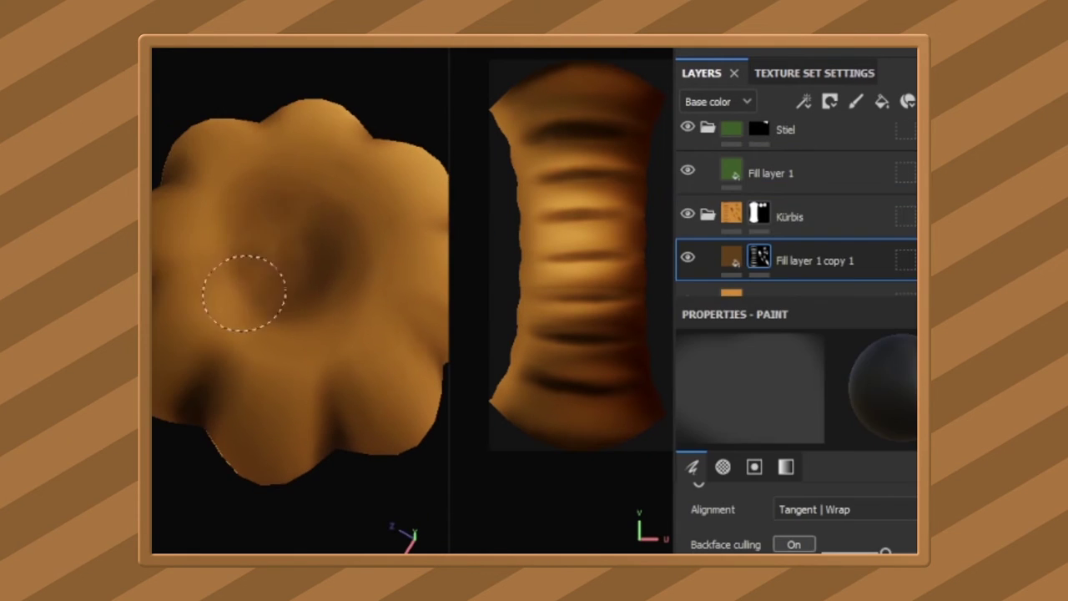
{"action": "left_click_drag", "start_coordinate": [228, 220], "coordinate": [262, 322], "text": "alt"}
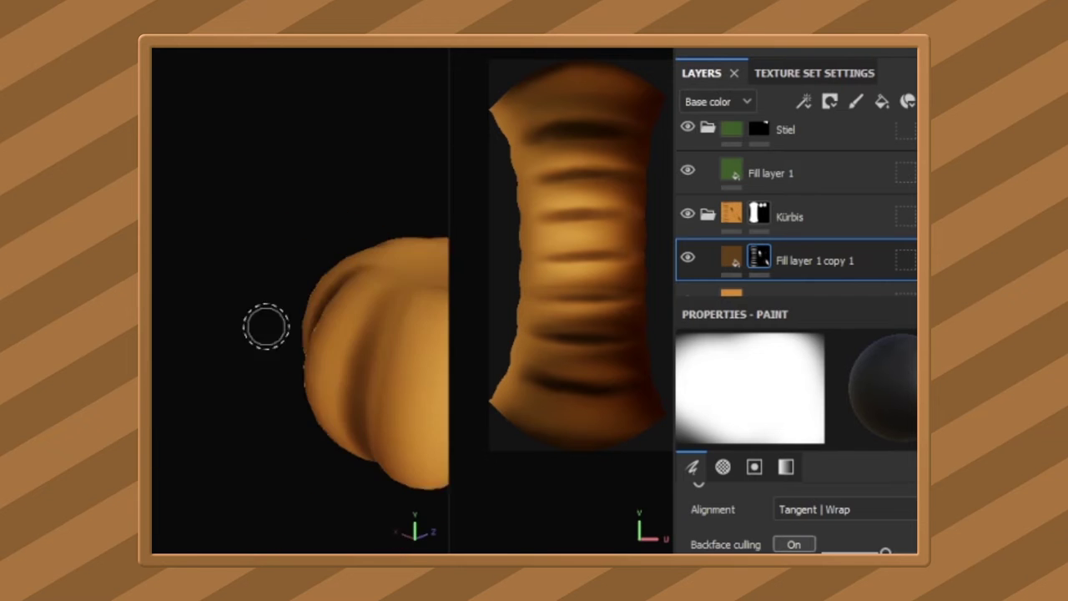
Change the shading layer's base colour from brown to orange CE770E.
{"action": "left_click", "coordinate": [731, 257]}
{"action": "left_click", "coordinate": [805, 546]}
{"action": "left_click", "coordinate": [712, 232]}
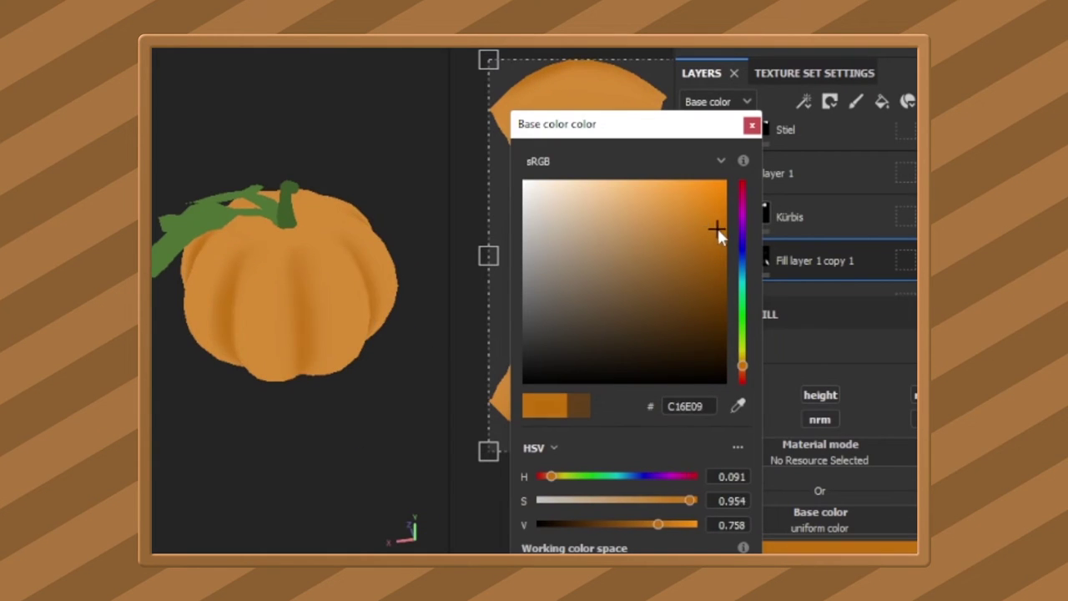
{"action": "left_click_drag", "start_coordinate": [717, 226], "coordinate": [711, 219]}
Zoom in on the pumpkin top and switch to brush painting.
{"action": "mouse_move", "coordinate": [384, 278]}
{"action": "left_mouse_down", "text": "alt"}
{"action": "mouse_move", "coordinate": [210, 344]}
{"action": "mouse_move", "coordinate": [291, 363]}
{"action": "mouse_move", "coordinate": [327, 344]}
{"action": "left_mouse_up", "text": "alt"}
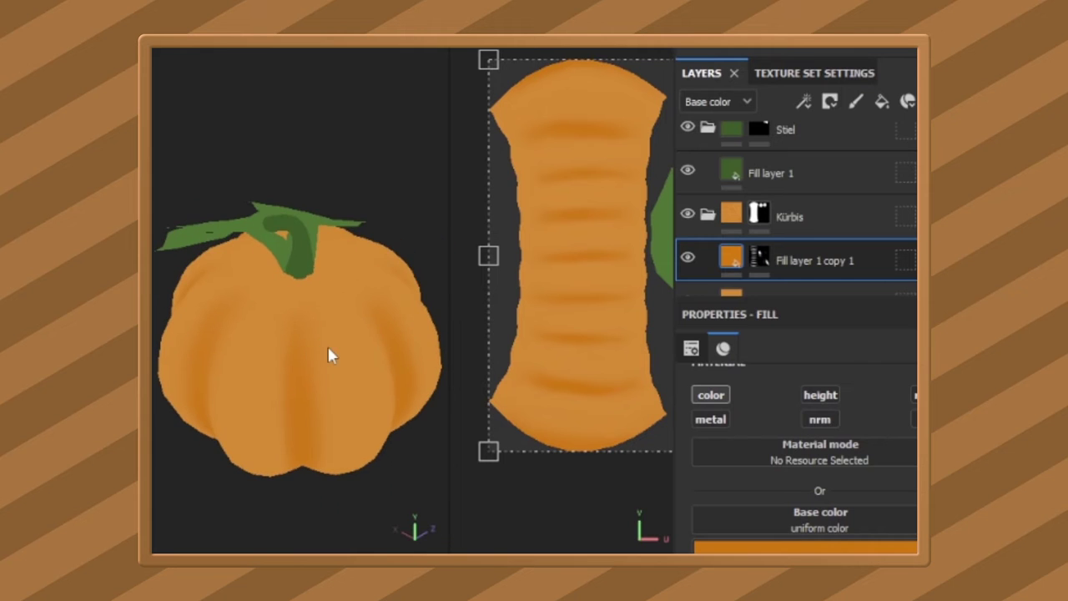
{"action": "mouse_move", "coordinate": [270, 326]}
{"action": "left_mouse_down", "text": "alt"}
{"action": "mouse_move", "coordinate": [316, 282]}
{"action": "mouse_move", "coordinate": [328, 309]}
{"action": "left_mouse_up", "text": "alt"}
{"action": "right_click_drag", "start_coordinate": [328, 308], "coordinate": [276, 176], "text": "alt"}
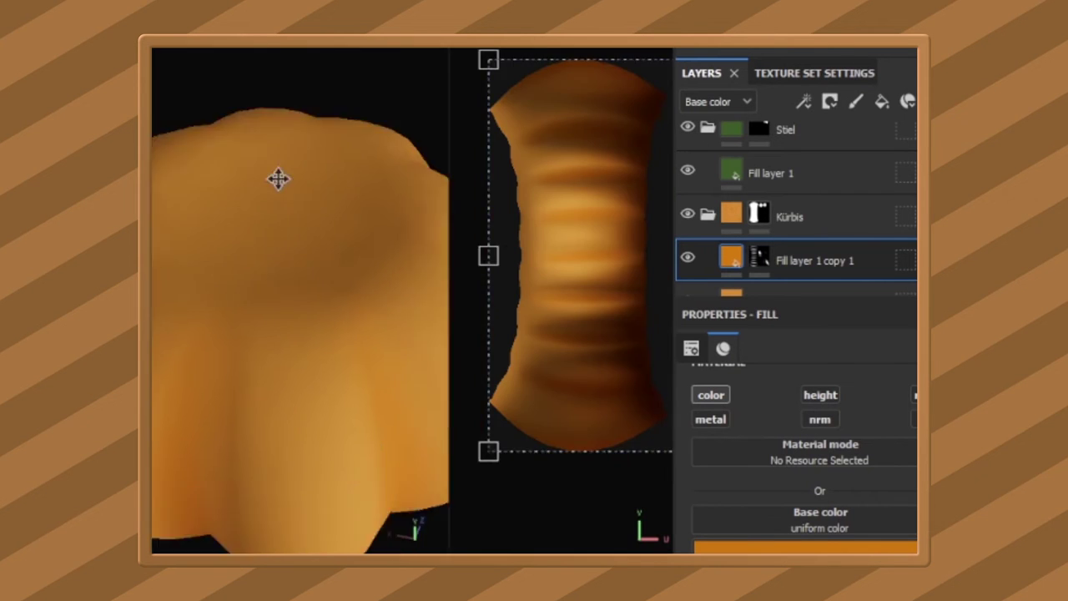
{"action": "key", "text": "1"}
{"action": "mouse_move", "coordinate": [318, 255]}
{"action": "left_mouse_down", "text": "alt"}
{"action": "mouse_move", "coordinate": [322, 227]}
{"action": "mouse_move", "coordinate": [239, 341]}
{"action": "mouse_move", "coordinate": [308, 217]}
{"action": "mouse_move", "coordinate": [258, 389]}
{"action": "mouse_move", "coordinate": [286, 415]}
{"action": "left_mouse_up", "text": "alt"}
Duplicate the shading layer for highlights and open the copy's base colour picker.
{"action": "scroll", "coordinate": [299, 250], "scroll_direction": "up", "scroll_amount": 2}
{"action": "key", "text": "ctrl+d"}
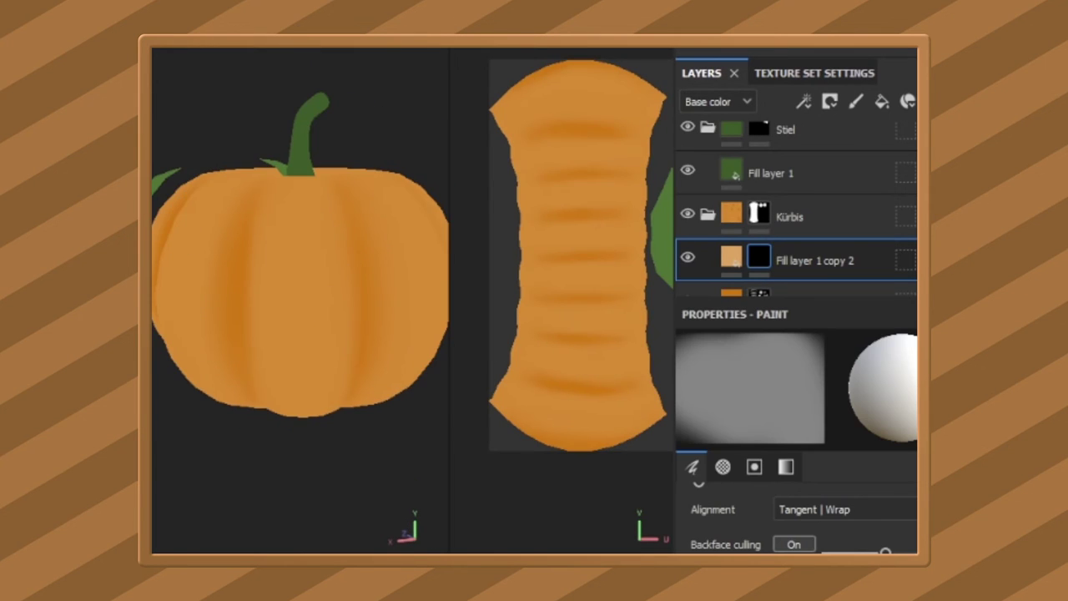
{"action": "mouse_move", "coordinate": [295, 409]}
{"action": "left_mouse_down", "text": "alt"}
{"action": "mouse_move", "coordinate": [322, 305]}
{"action": "mouse_move", "coordinate": [359, 334]}
{"action": "mouse_move", "coordinate": [262, 376]}
{"action": "mouse_move", "coordinate": [309, 282]}
{"action": "mouse_move", "coordinate": [265, 289]}
{"action": "mouse_move", "coordinate": [264, 238]}
{"action": "left_mouse_up", "text": "alt"}
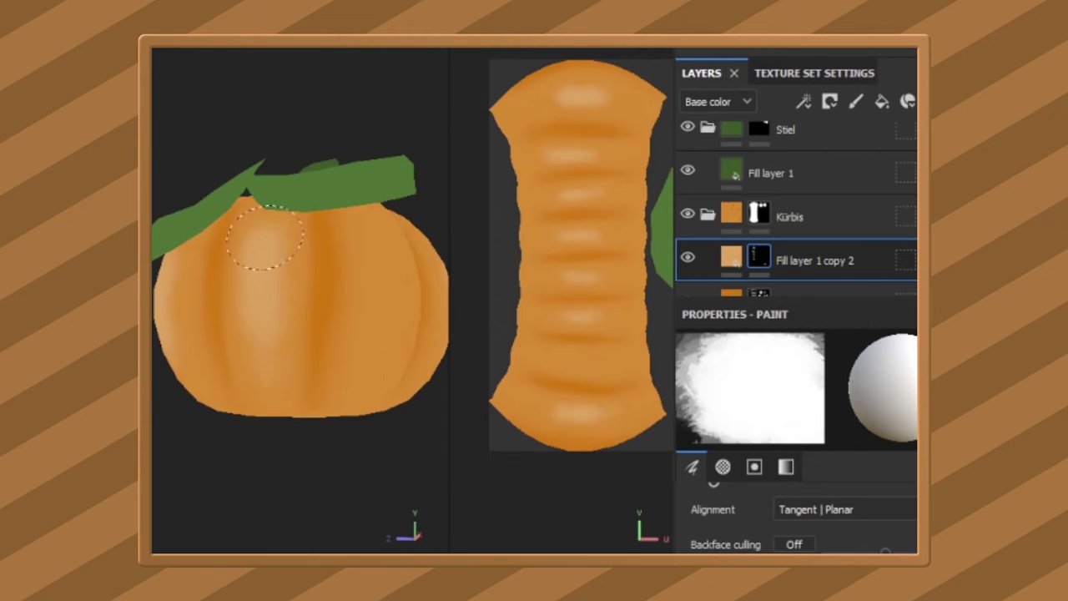
{"action": "left_click", "coordinate": [741, 264]}
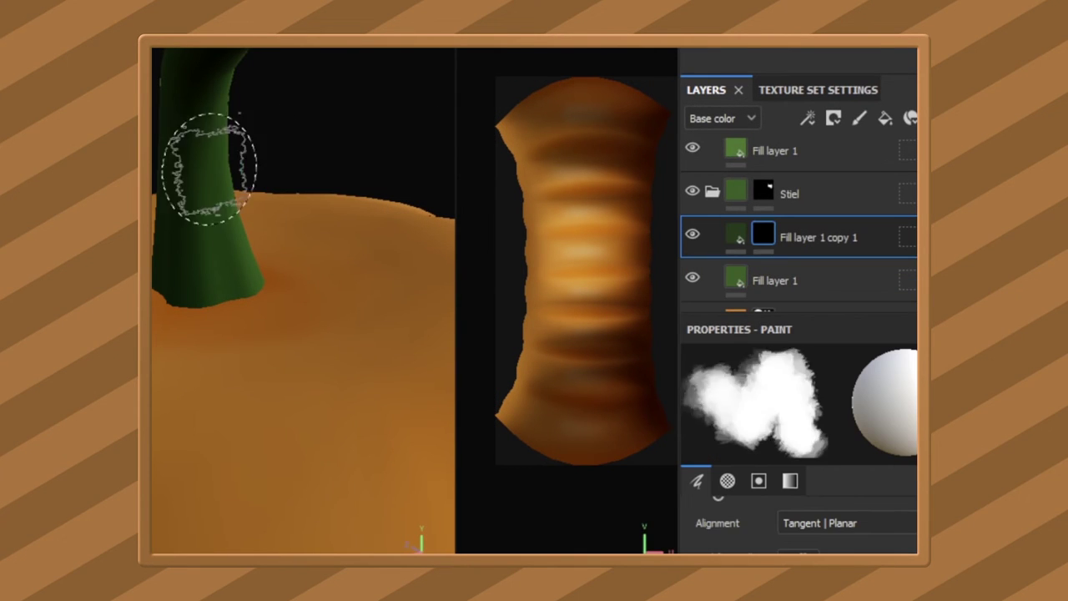
Orbit and zoom in close on the green stem.
{"action": "mouse_move", "coordinate": [214, 262]}
{"action": "left_mouse_down", "text": "alt"}
{"action": "mouse_move", "coordinate": [262, 338]}
{"action": "mouse_move", "coordinate": [298, 215]}
{"action": "mouse_move", "coordinate": [359, 346]}
{"action": "mouse_move", "coordinate": [247, 171]}
{"action": "left_mouse_up", "text": "alt"}
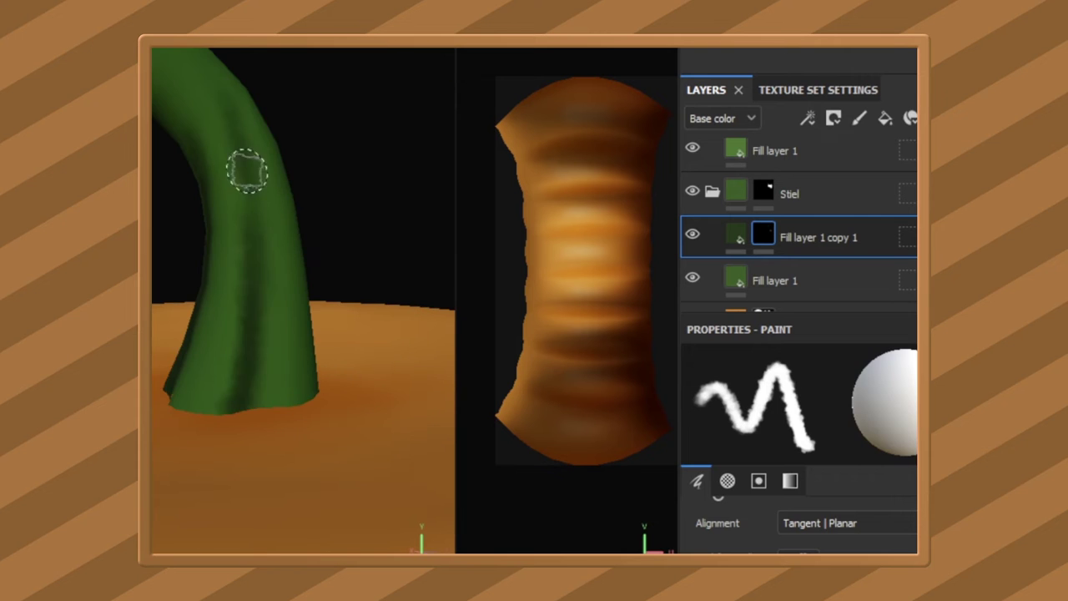
{"action": "scroll", "coordinate": [225, 240], "scroll_direction": "down", "scroll_amount": 3}
{"action": "scroll", "coordinate": [274, 114], "scroll_direction": "down", "scroll_amount": 3}
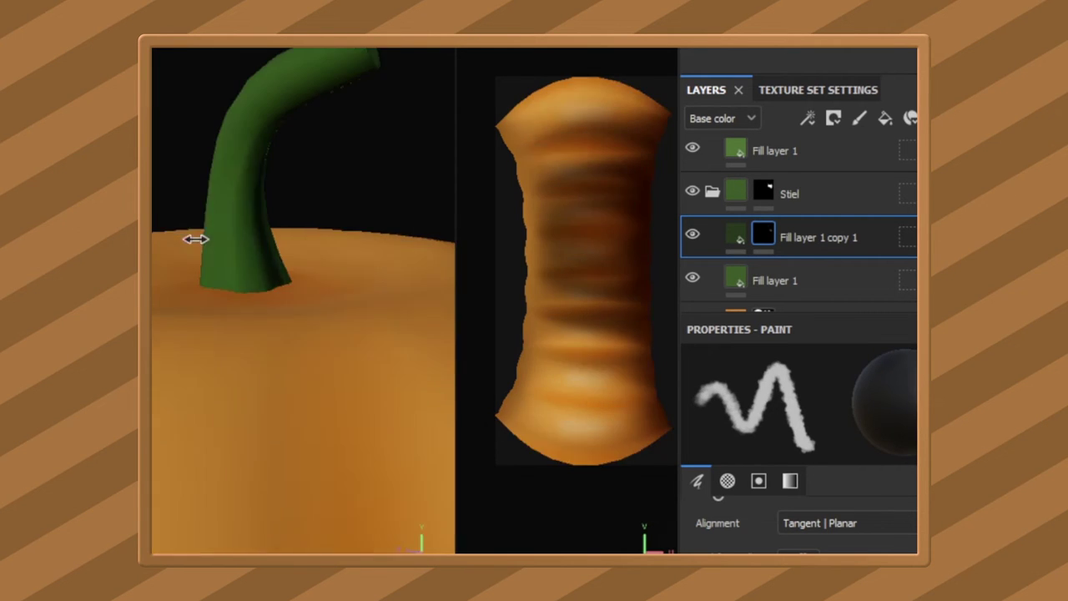
{"action": "middle_click_drag", "start_coordinate": [636, 262], "coordinate": [555, 320]}
{"action": "scroll", "coordinate": [305, 267], "scroll_direction": "up", "scroll_amount": 5}
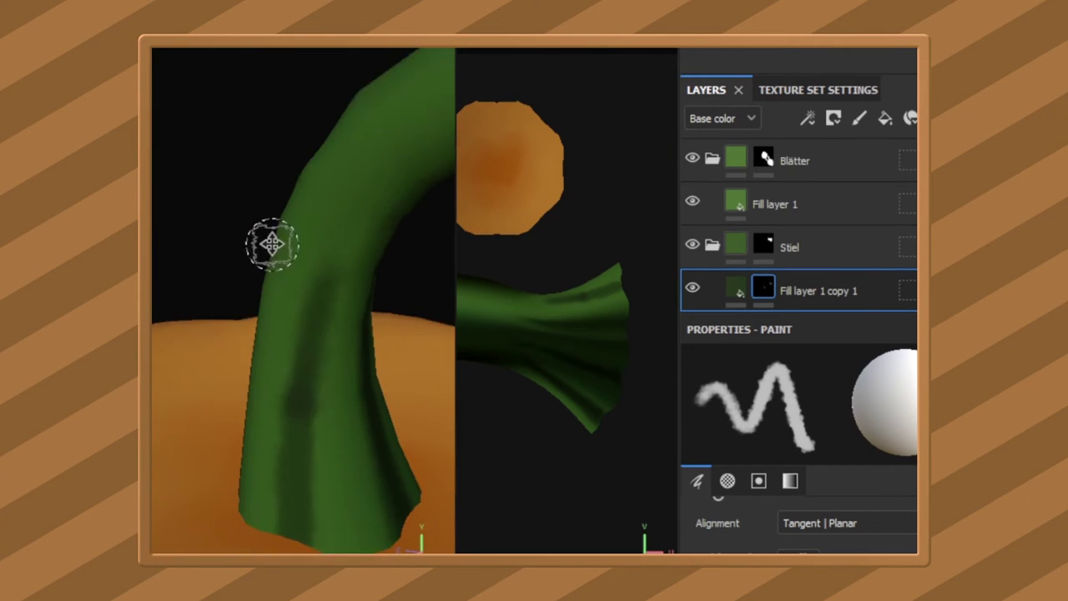
{"action": "scroll", "coordinate": [275, 250], "scroll_direction": "up", "scroll_amount": 2}
{"action": "scroll", "coordinate": [292, 455], "scroll_direction": "down", "scroll_amount": 3}
{"action": "scroll", "coordinate": [323, 334], "scroll_direction": "down", "scroll_amount": 3}
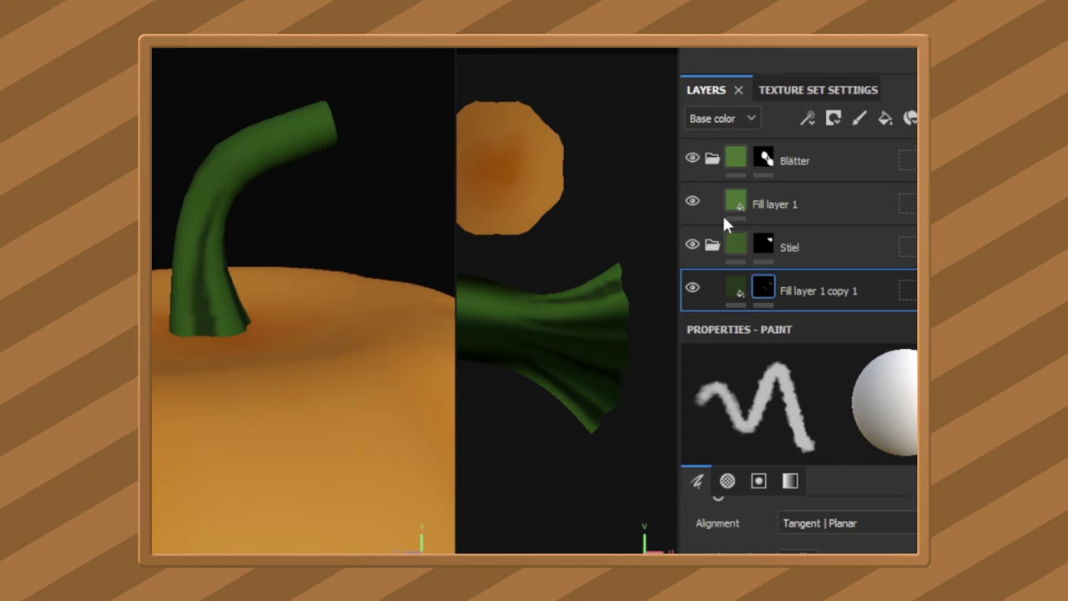
Check the stem shading layer's base colour, then return to painting its mask.
{"action": "left_click", "coordinate": [735, 291]}
{"action": "left_click", "coordinate": [756, 141]}
{"action": "left_click", "coordinate": [764, 292]}
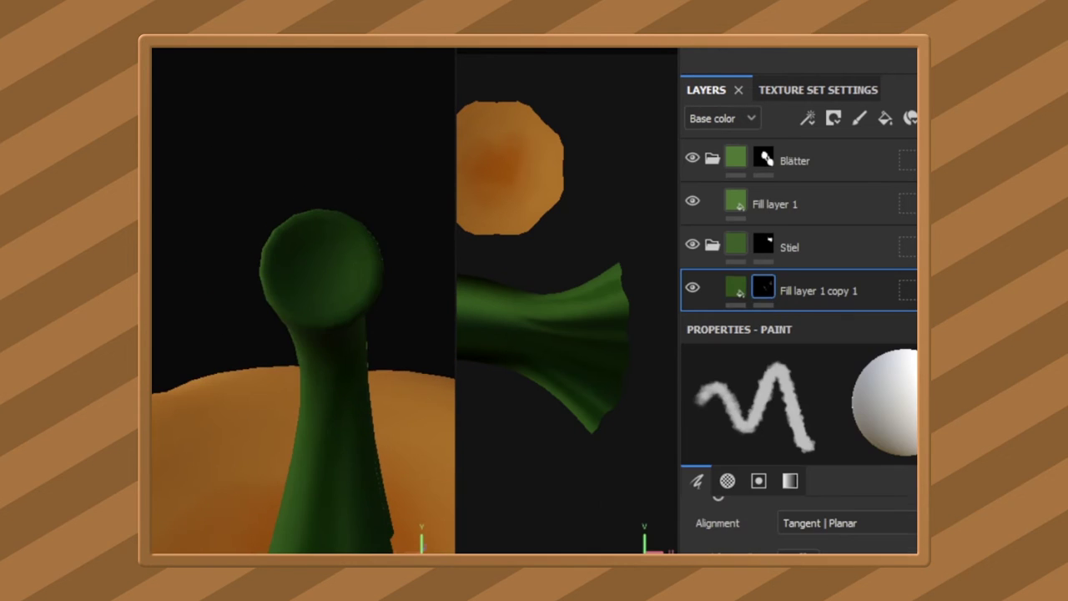
{"action": "scroll", "coordinate": [796, 250], "scroll_direction": "down", "scroll_amount": 2}
Paint a light-green stroke up the stem, then undo it.
{"action": "left_click_drag", "start_coordinate": [392, 275], "coordinate": [339, 423], "text": "alt"}
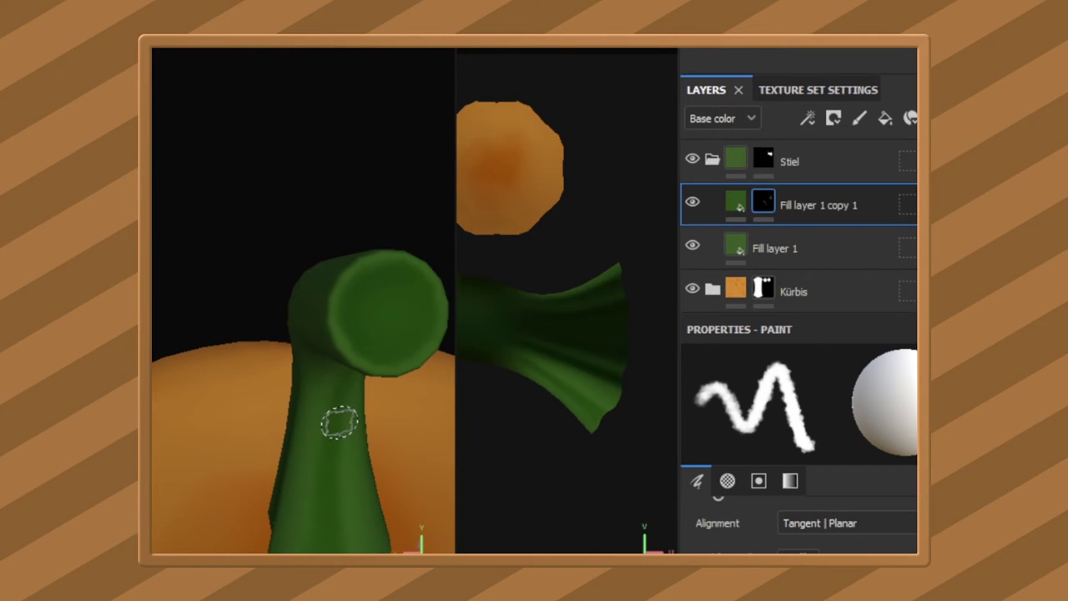
{"action": "left_click_drag", "start_coordinate": [255, 529], "coordinate": [309, 422], "text": "alt"}
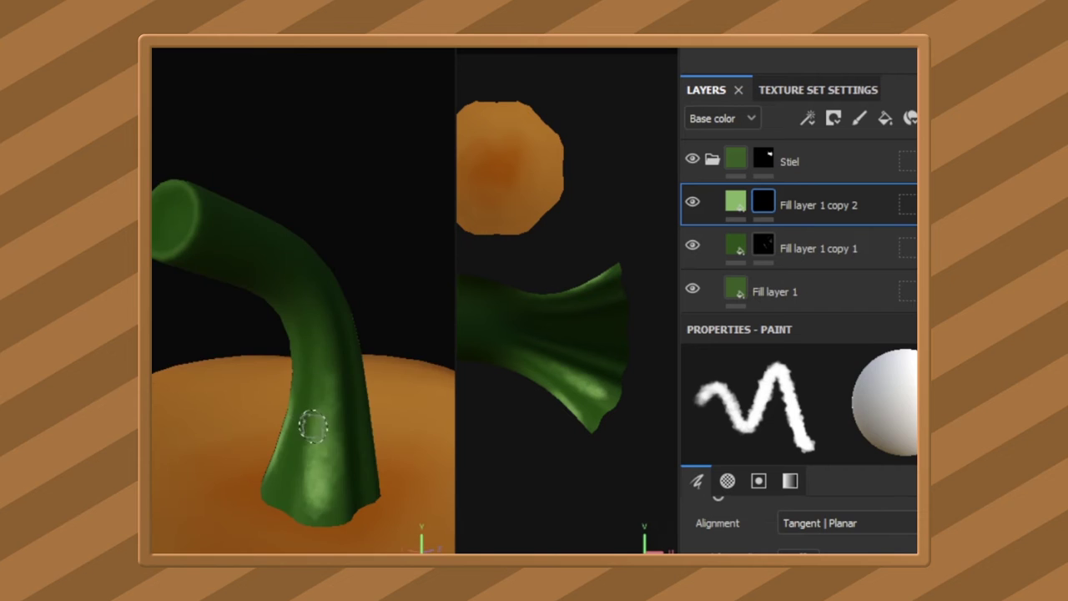
{"action": "left_click_drag", "start_coordinate": [167, 107], "coordinate": [556, 435], "text": "alt"}
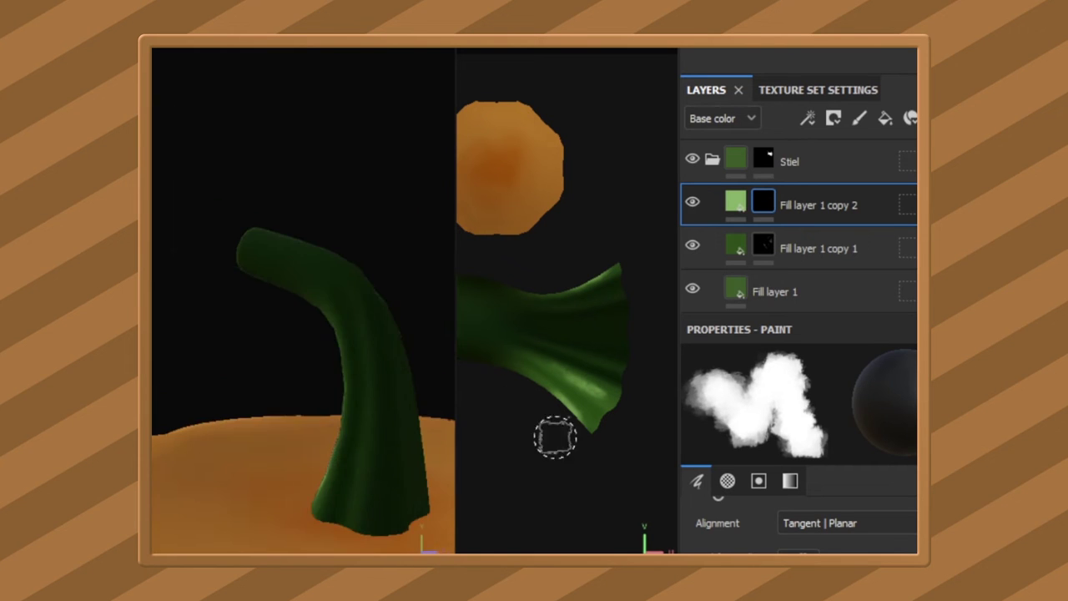
{"action": "mouse_move", "coordinate": [382, 417]}
{"action": "left_mouse_down", "text": "alt"}
{"action": "mouse_move", "coordinate": [291, 520]}
{"action": "mouse_move", "coordinate": [301, 353]}
{"action": "mouse_move", "coordinate": [326, 405]}
{"action": "left_mouse_up", "text": "alt"}
{"action": "mouse_move", "coordinate": [326, 404]}
{"action": "left_mouse_down"}
{"action": "mouse_move", "coordinate": [333, 393]}
{"action": "mouse_move", "coordinate": [334, 433]}
{"action": "left_mouse_up"}
{"action": "mouse_move", "coordinate": [334, 434]}
{"action": "left_mouse_down"}
{"action": "mouse_move", "coordinate": [353, 321]}
{"action": "mouse_move", "coordinate": [417, 393]}
{"action": "left_mouse_up"}
{"action": "key", "text": "ctrl+z"}
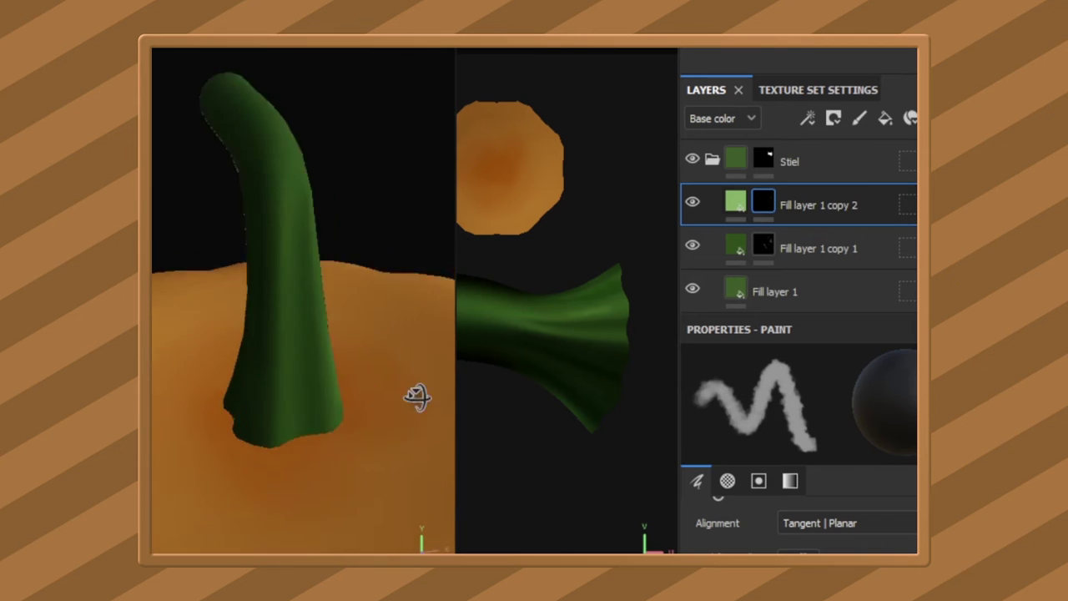
Collapse the Stiel folder and select the leaves' base fill layer.
{"action": "scroll", "coordinate": [417, 393], "scroll_direction": "down", "scroll_amount": 5}
{"action": "left_click", "coordinate": [712, 160]}
{"action": "left_click", "coordinate": [775, 193]}
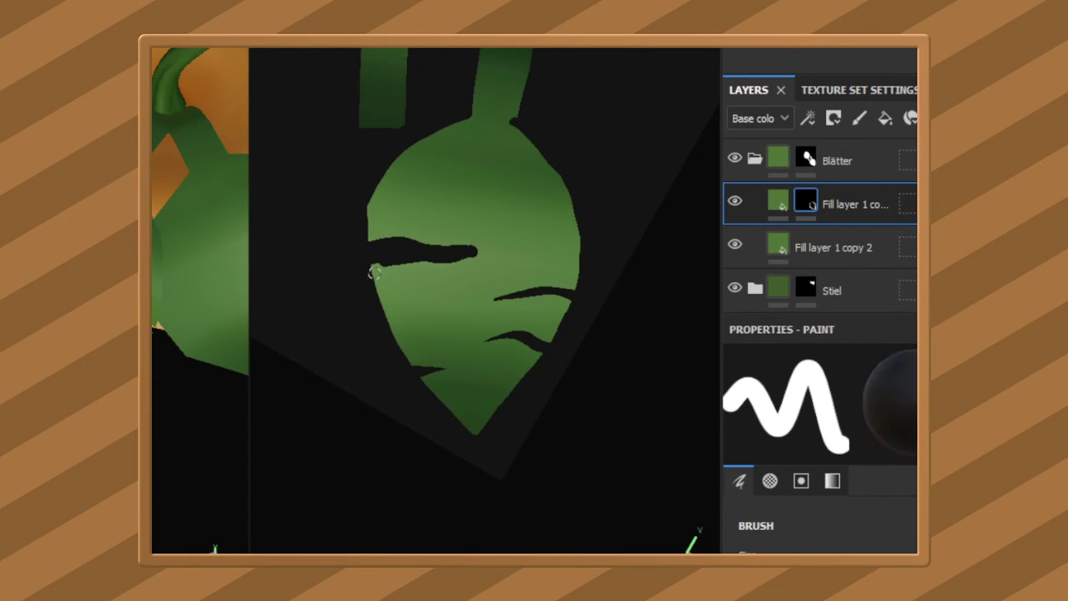
Duplicate the leaf fill layer and paint a dark vein down the leaf centre.
{"action": "middle_click_drag", "start_coordinate": [599, 157], "coordinate": [484, 236]}
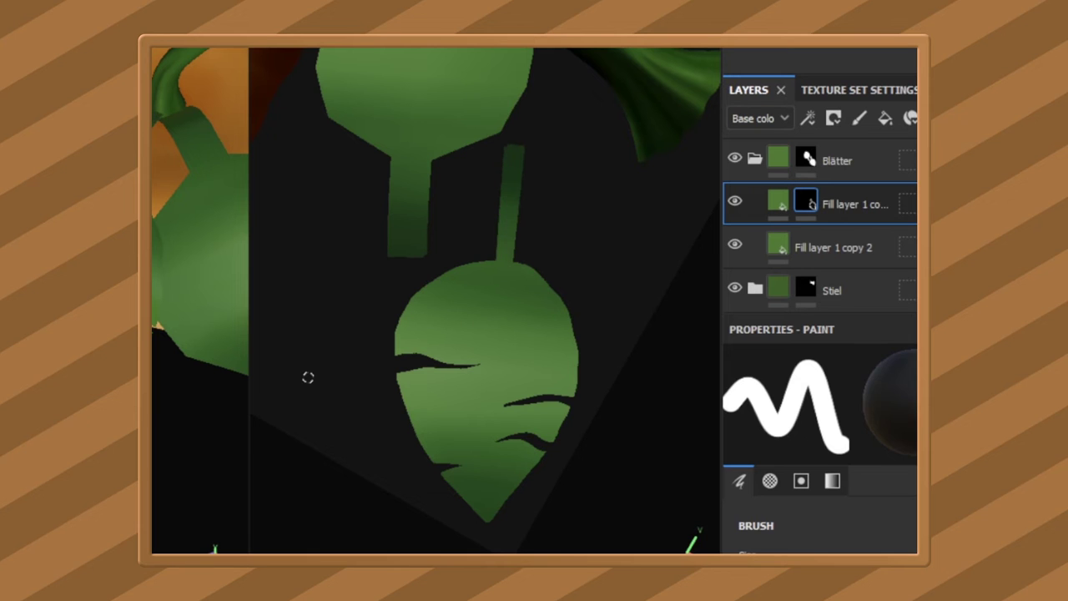
{"action": "left_click", "coordinate": [831, 247]}
{"action": "key", "text": "ctrl+d"}
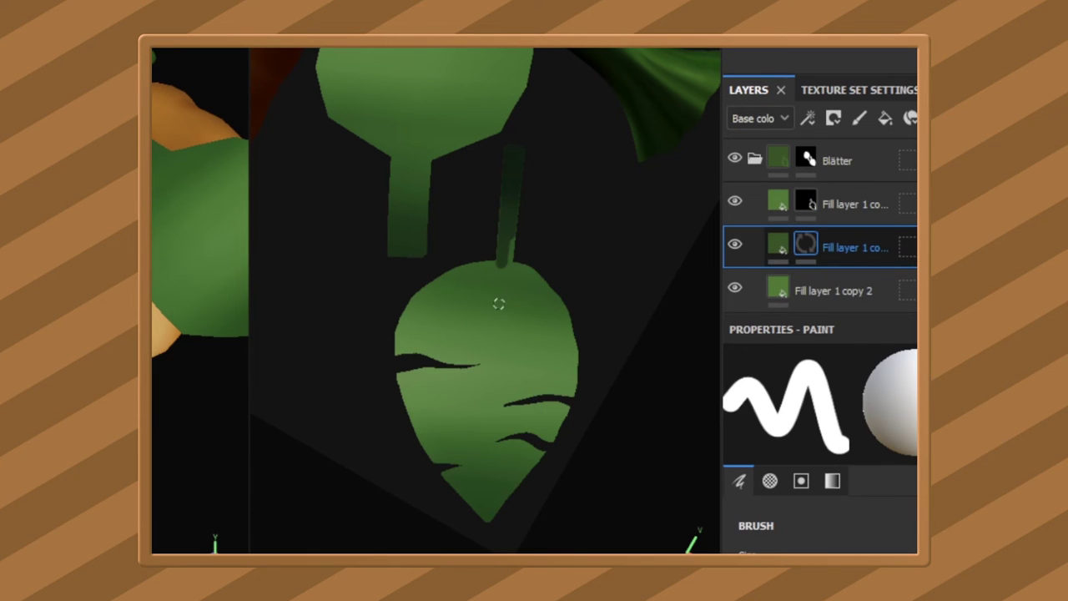
{"action": "left_click_drag", "start_coordinate": [489, 346], "coordinate": [505, 264]}
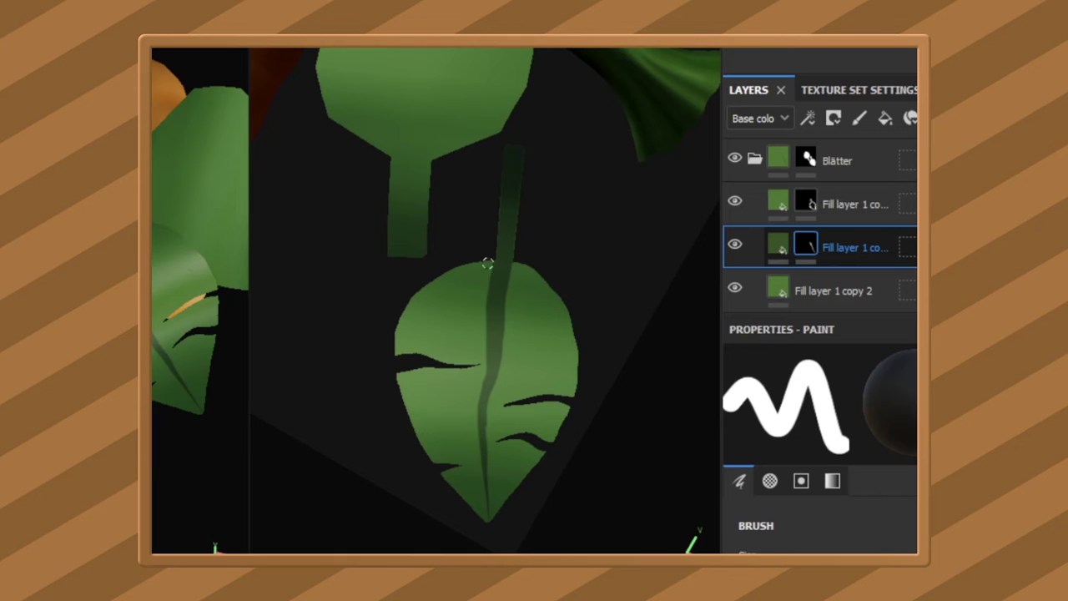
Select the new empty vein fill layer for the branching veins.
{"action": "scroll", "coordinate": [437, 297], "scroll_direction": "up", "scroll_amount": 3}
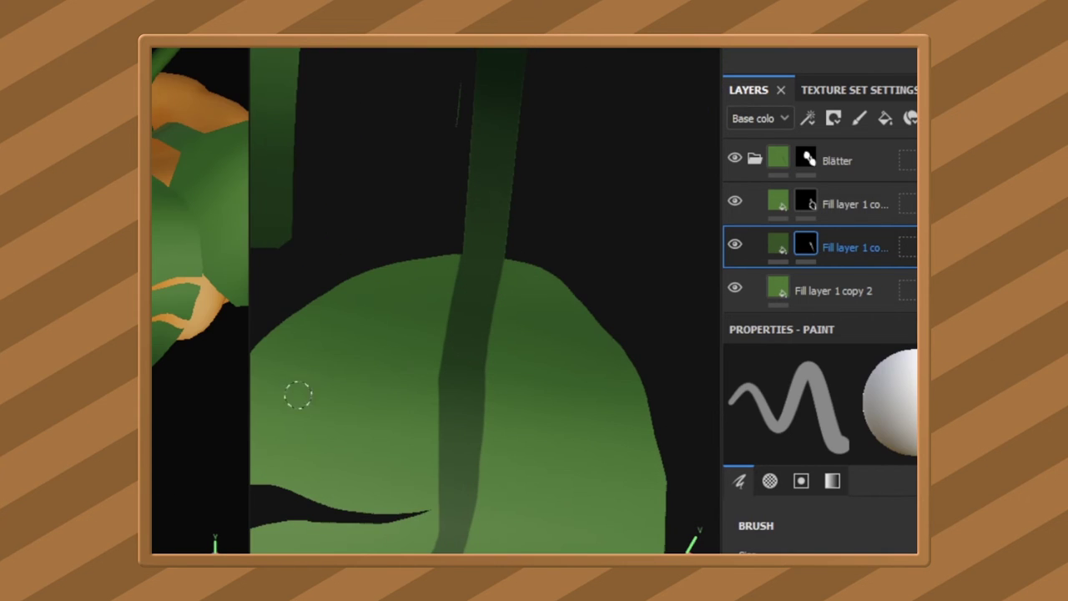
{"action": "left_click", "coordinate": [856, 252]}
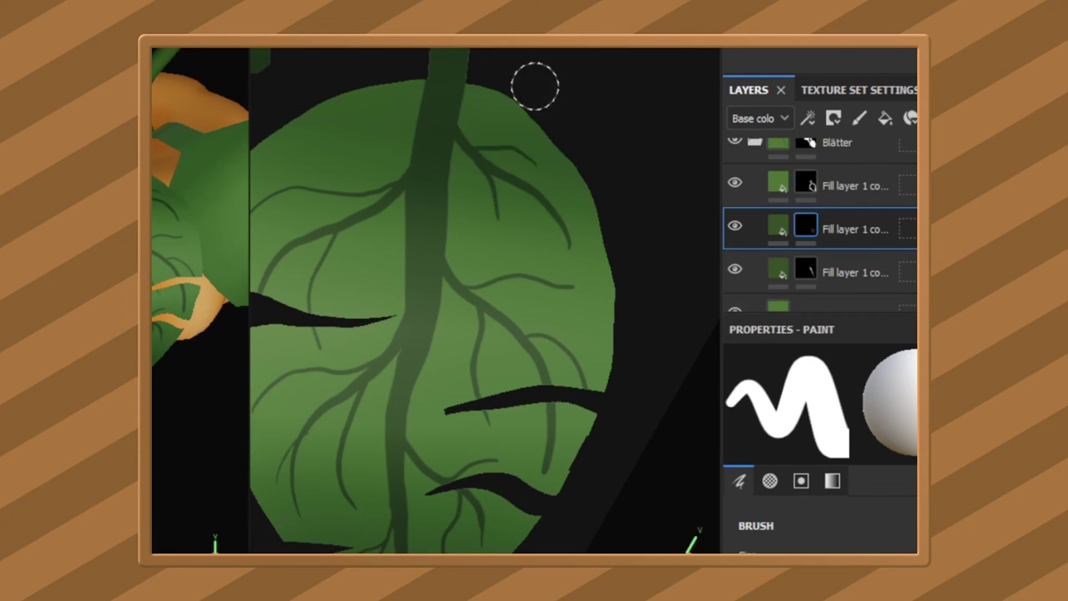
{"action": "scroll", "coordinate": [534, 86], "scroll_direction": "down", "scroll_amount": 2}
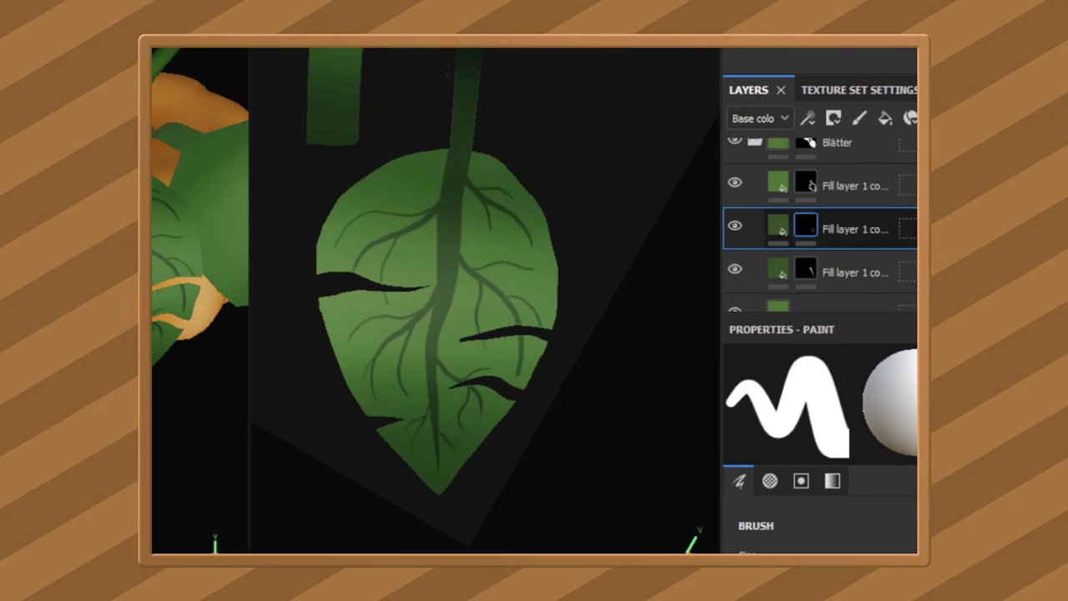
{"action": "scroll", "coordinate": [460, 317], "scroll_direction": "up", "scroll_amount": 2}
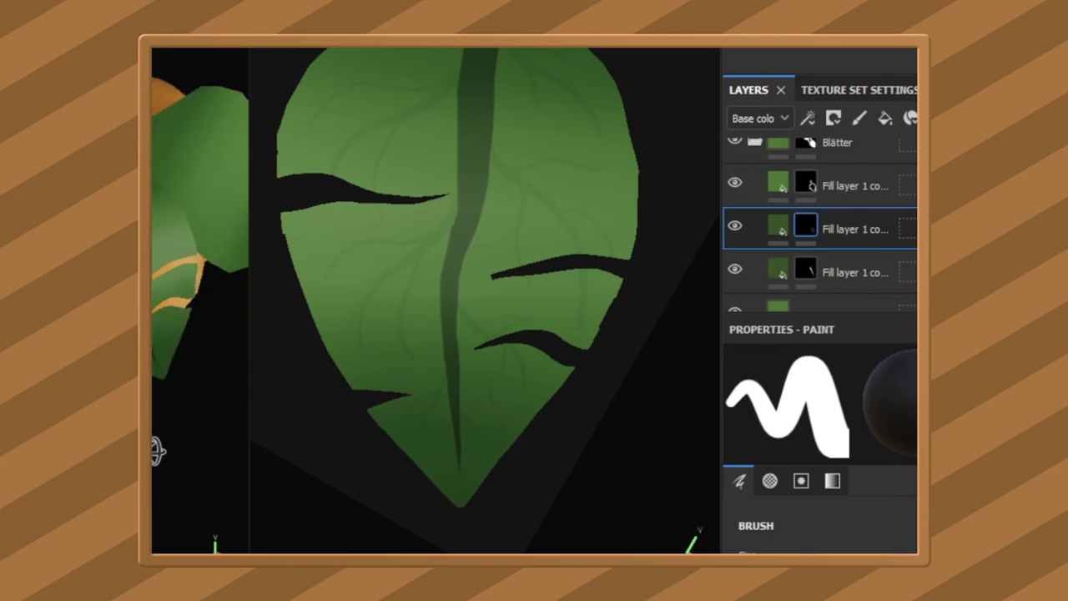
Add a new paint layer, Layer 1, with paint colour green #446636.
{"action": "left_click", "coordinate": [783, 238]}
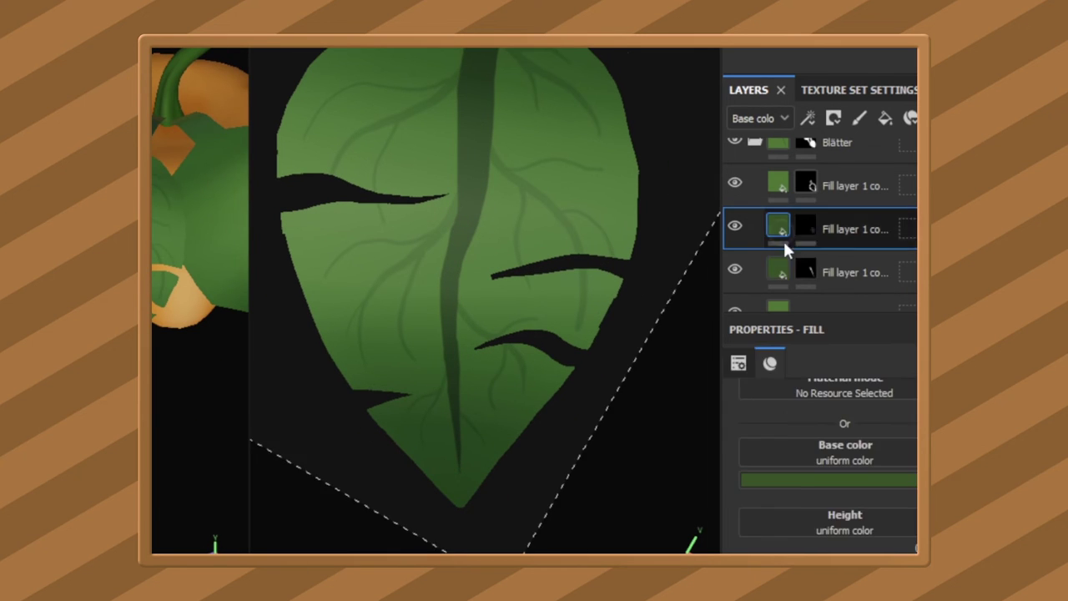
{"action": "left_click", "coordinate": [859, 118]}
{"action": "left_click", "coordinate": [843, 542]}
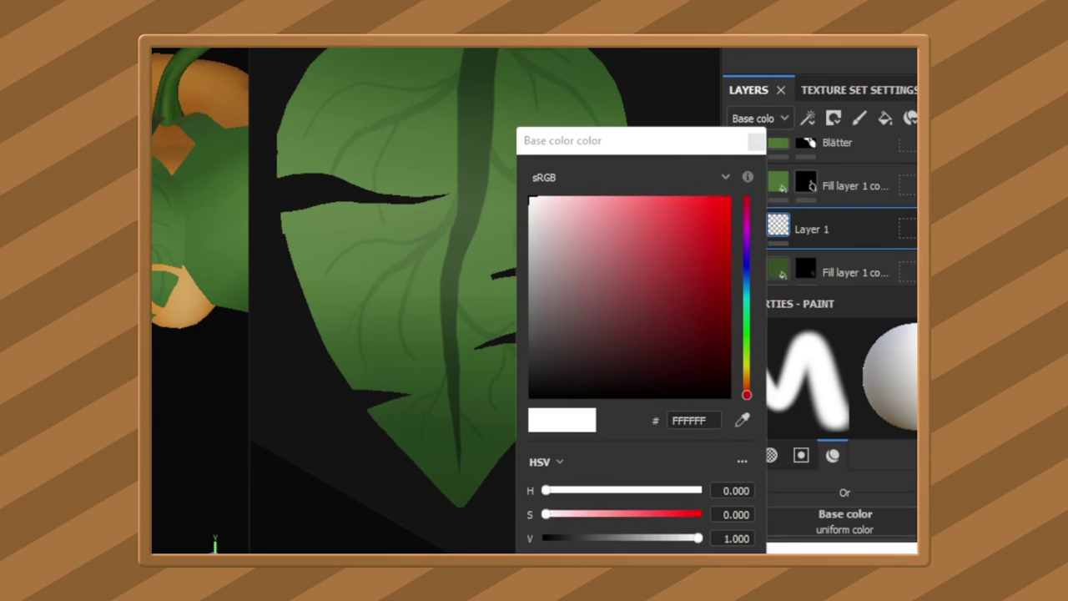
{"action": "left_click", "coordinate": [257, 108]}
Frame the leaf blade and reduce the brush size for thinner strokes.
{"action": "scroll", "coordinate": [258, 108], "scroll_direction": "up", "scroll_amount": 2}
{"action": "middle_click_drag", "start_coordinate": [334, 334], "coordinate": [392, 334]}
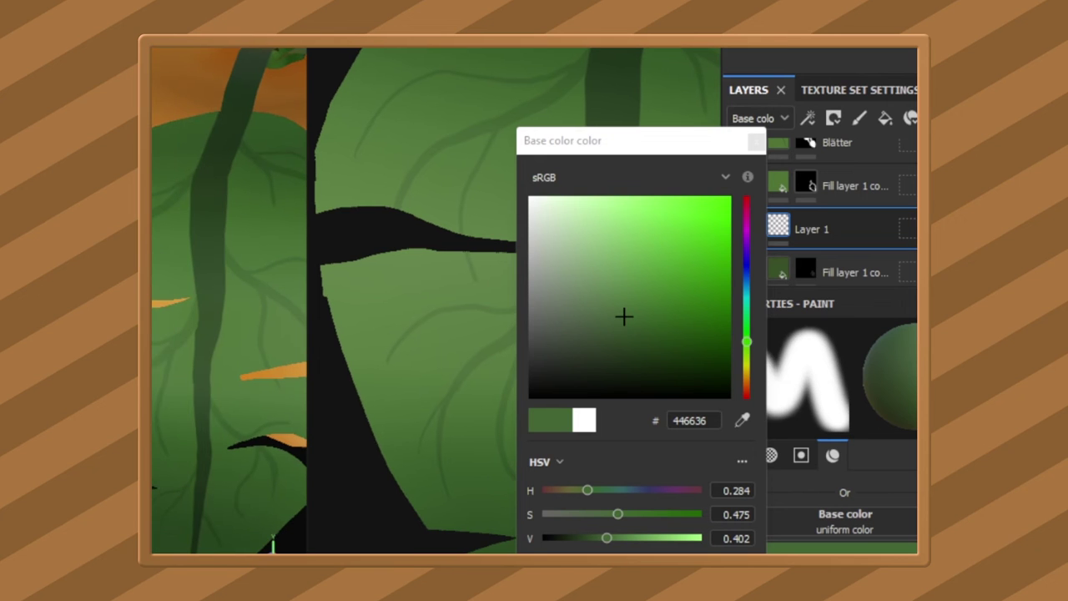
{"action": "mouse_move", "coordinate": [208, 166]}
{"action": "middle_mouse_down"}
{"action": "mouse_move", "coordinate": [453, 510]}
{"action": "mouse_move", "coordinate": [528, 230]}
{"action": "middle_mouse_up"}
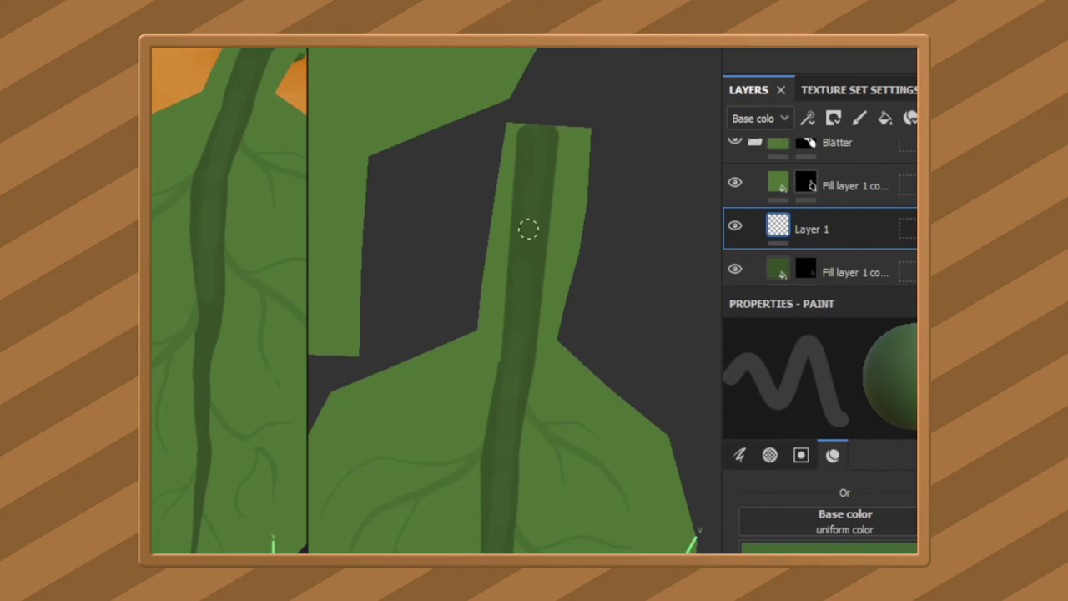
{"action": "mouse_move", "coordinate": [514, 336]}
{"action": "middle_mouse_down"}
{"action": "mouse_move", "coordinate": [548, 384]}
{"action": "mouse_move", "coordinate": [509, 367]}
{"action": "middle_mouse_up"}
{"action": "key", "text": "e"}
{"action": "right_click", "coordinate": [503, 306]}
{"action": "key", "text": "d"}
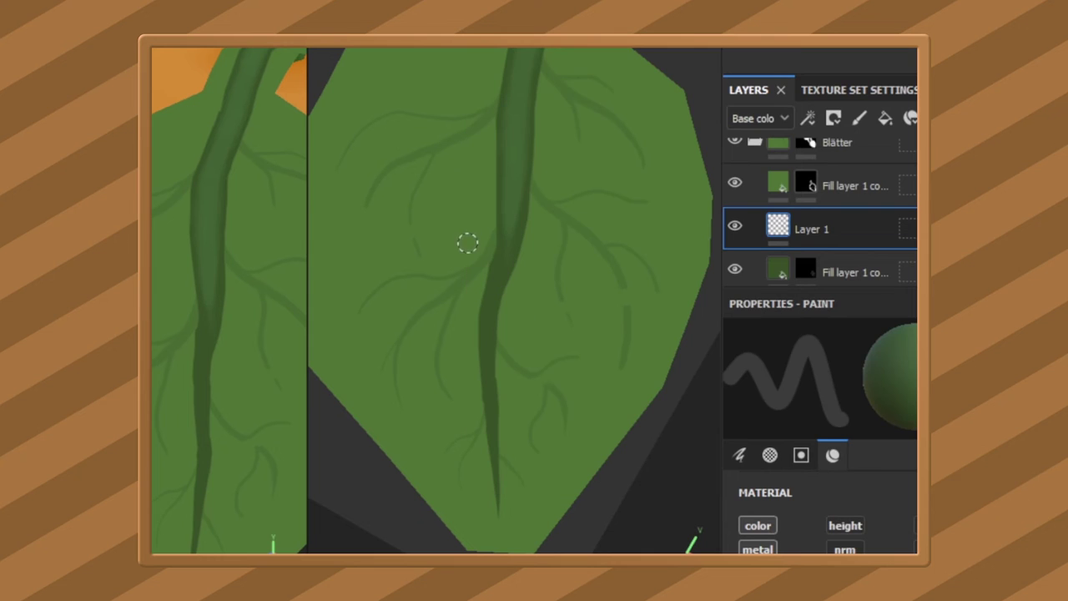
{"action": "right_click", "coordinate": [521, 189]}
{"action": "right_click", "coordinate": [489, 409]}
{"action": "left_click", "coordinate": [545, 453]}
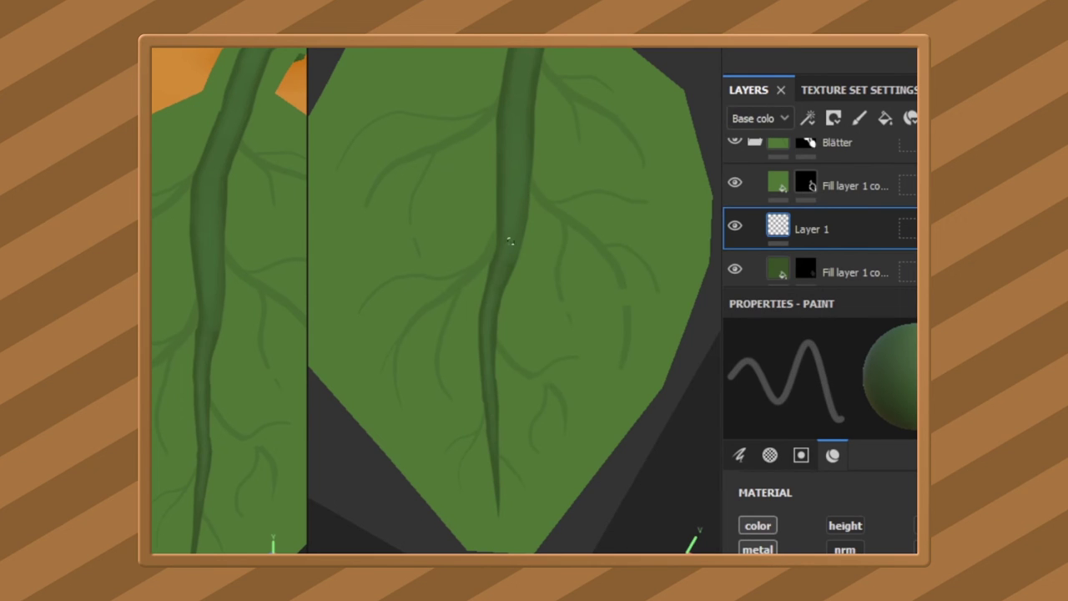
Return to the full lit material view and slightly desaturate the vein fill layer's green.
{"action": "left_click_drag", "start_coordinate": [275, 250], "coordinate": [167, 306], "text": "alt"}
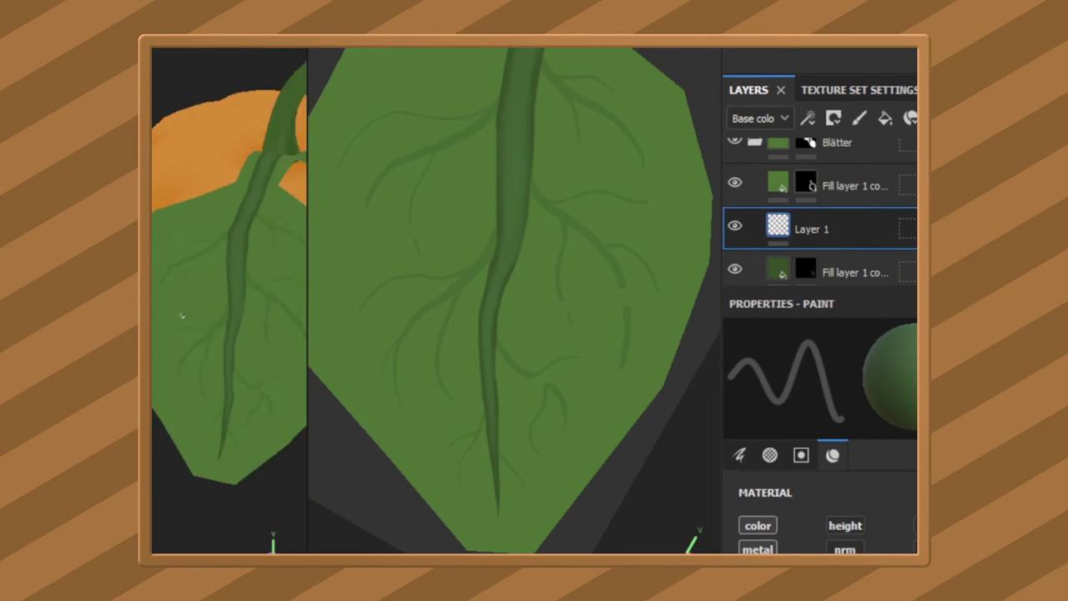
{"action": "left_click", "coordinate": [251, 55]}
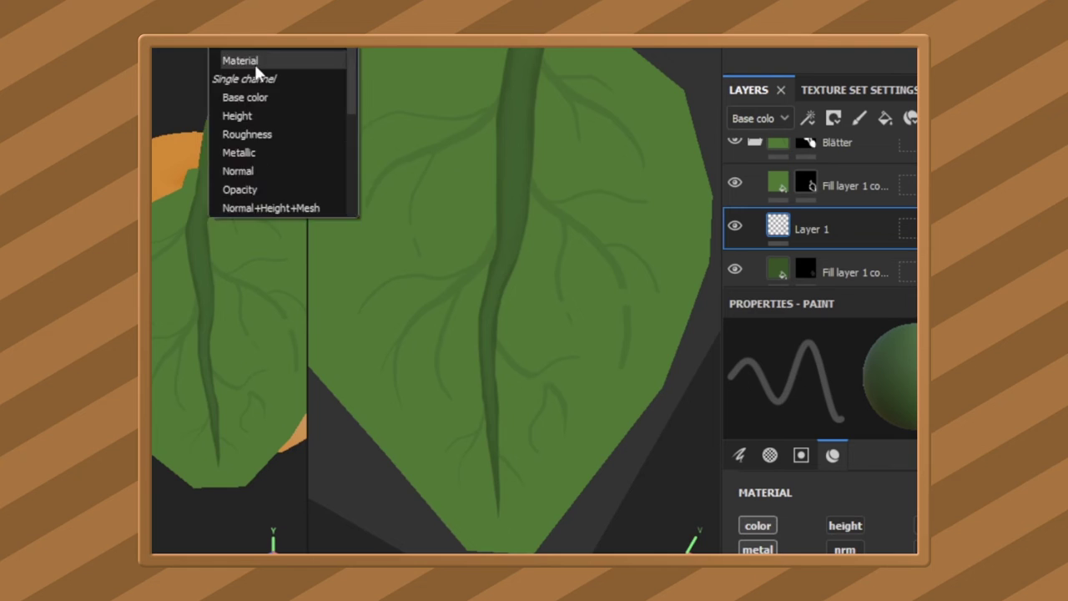
{"action": "left_click", "coordinate": [242, 60]}
{"action": "scroll", "coordinate": [738, 250], "scroll_direction": "down", "scroll_amount": 1}
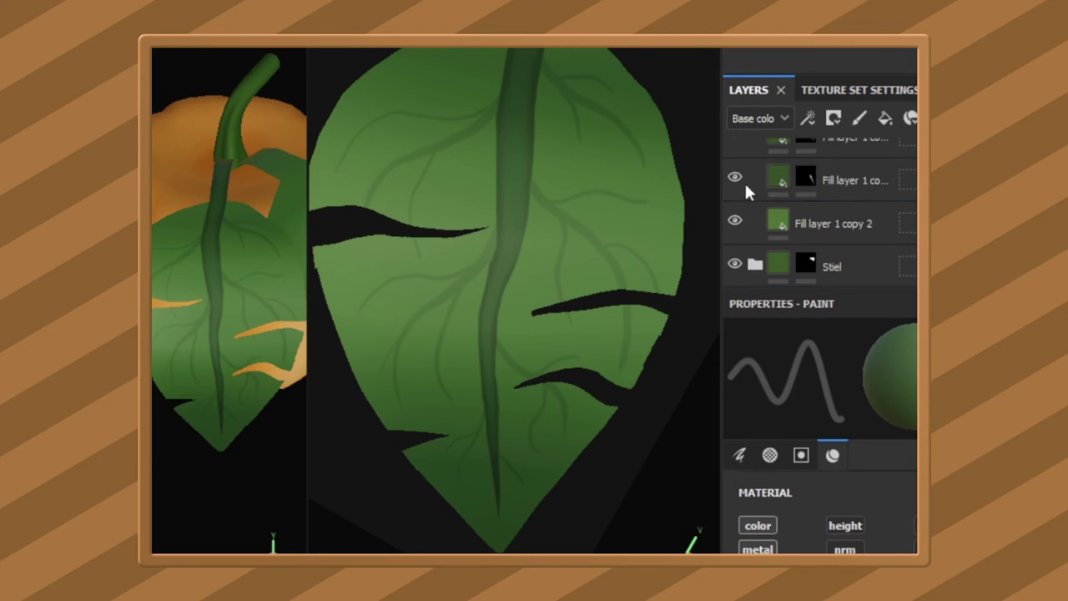
{"action": "left_click", "coordinate": [776, 182]}
{"action": "left_click", "coordinate": [683, 309]}
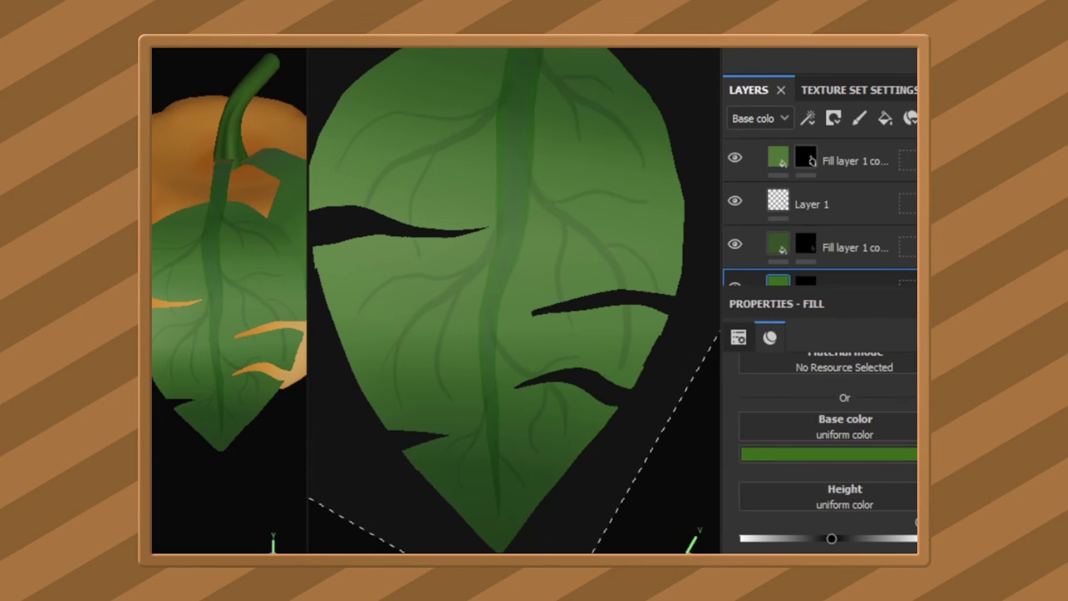
Compare the vein fill layer on and off, move it one row lower, and reselect Layer 1.
{"action": "left_click", "coordinate": [811, 204]}
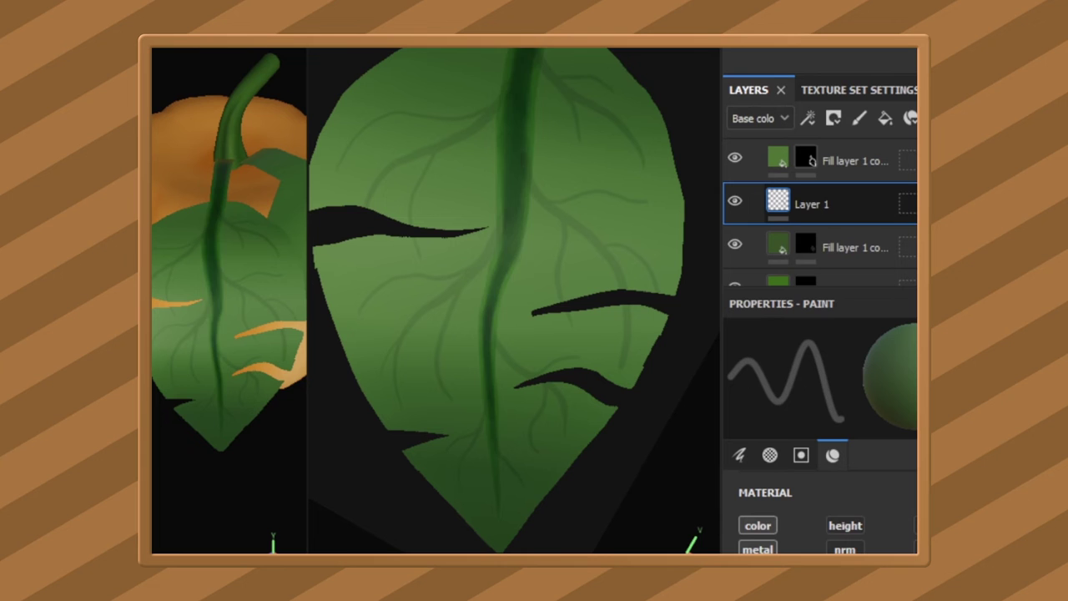
{"action": "key", "text": "e"}
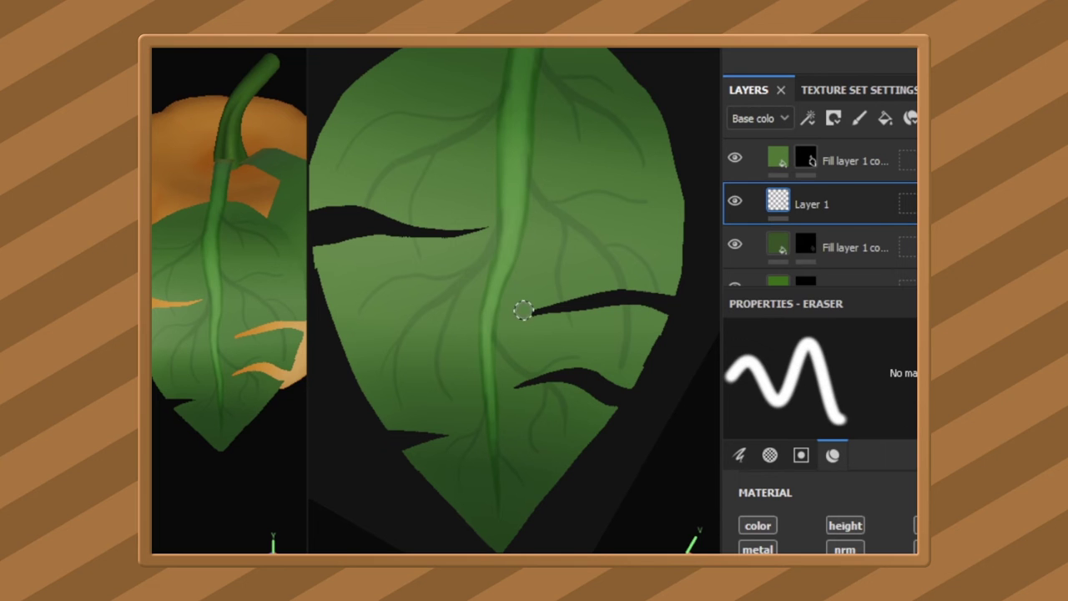
{"action": "key", "text": "p"}
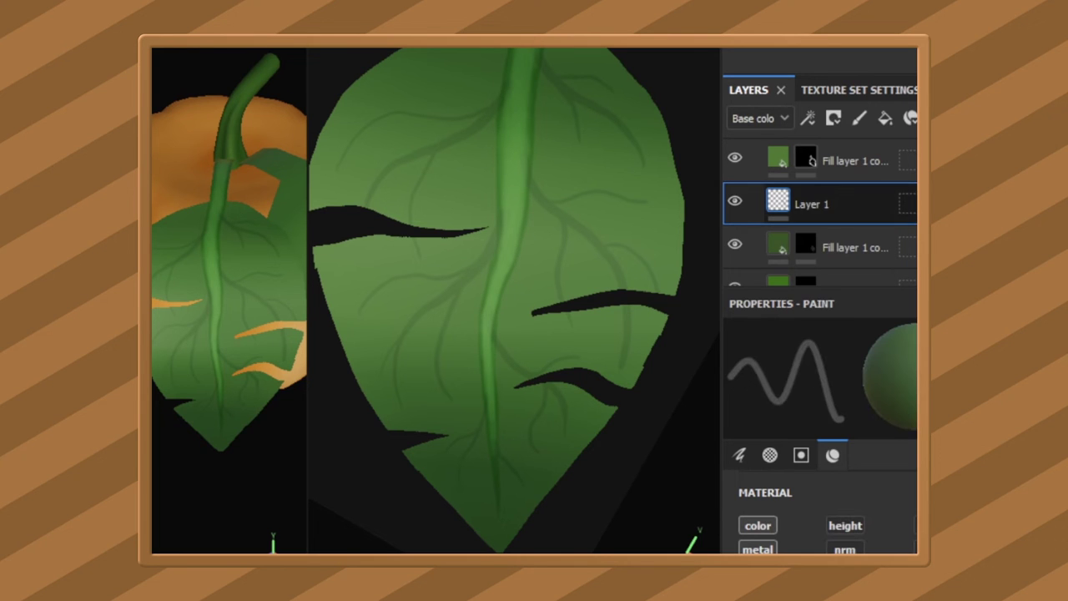
{"action": "left_click", "coordinate": [852, 247]}
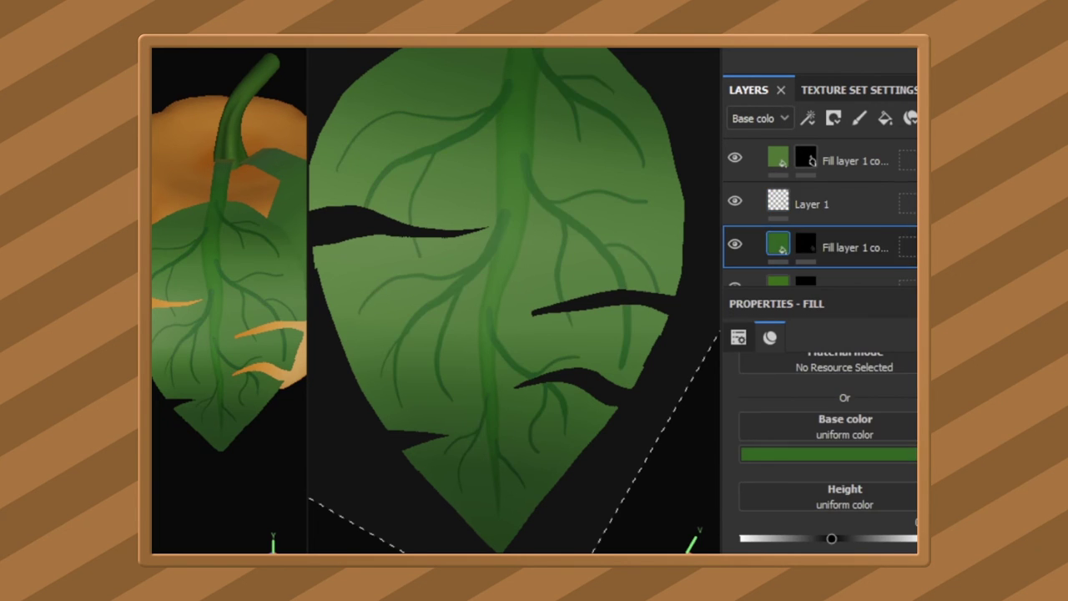
{"action": "scroll", "coordinate": [734, 236], "scroll_direction": "down", "scroll_amount": 1}
{"action": "left_click", "coordinate": [734, 236]}
{"action": "left_click", "coordinate": [734, 236]}
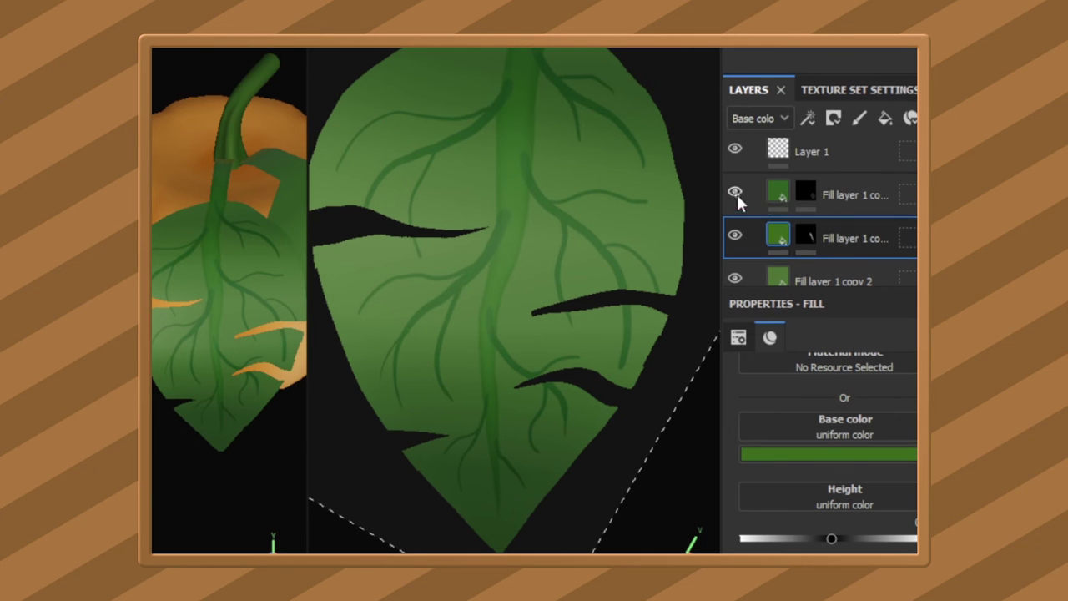
{"action": "left_click_drag", "start_coordinate": [871, 244], "coordinate": [871, 250]}
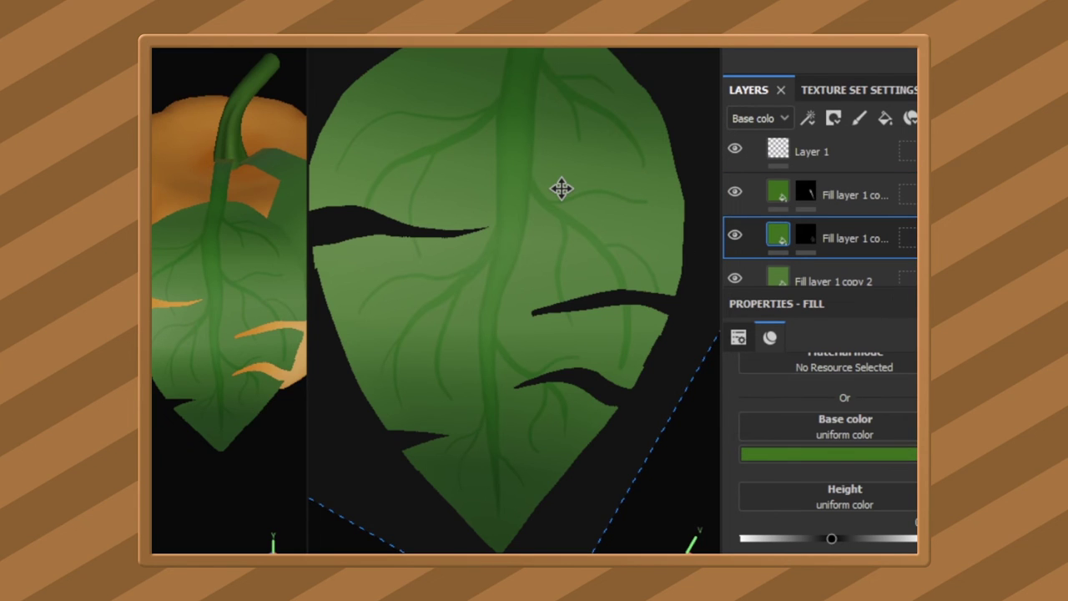
{"action": "scroll", "coordinate": [816, 243], "scroll_direction": "up", "scroll_amount": 2}
{"action": "left_click", "coordinate": [817, 243]}
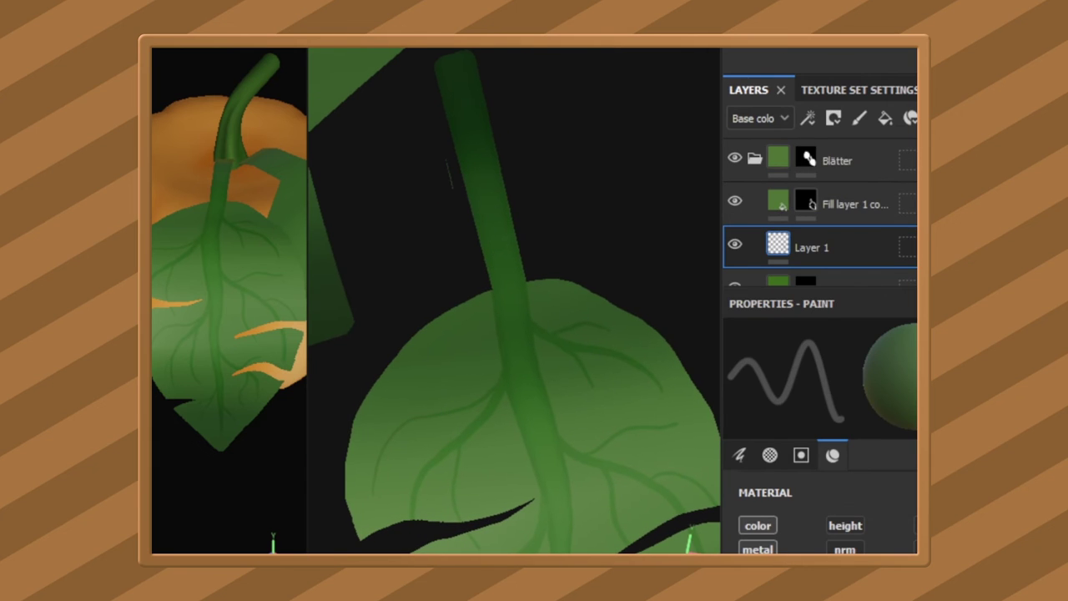
Select the leaf fill layer's mask and make the brush thinner.
{"action": "left_click", "coordinate": [806, 201]}
{"action": "mouse_move", "coordinate": [412, 238]}
{"action": "left_mouse_down", "text": "alt"}
{"action": "mouse_move", "coordinate": [586, 173]}
{"action": "mouse_move", "coordinate": [493, 120]}
{"action": "left_mouse_up", "text": "alt"}
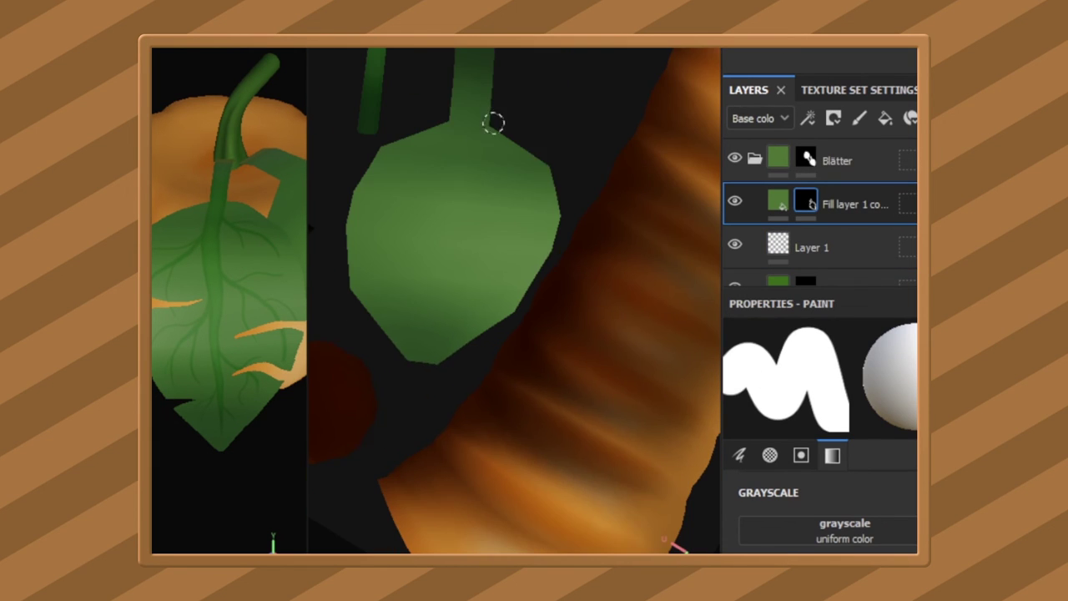
{"action": "left_click_drag", "start_coordinate": [175, 334], "coordinate": [209, 317], "text": "alt"}
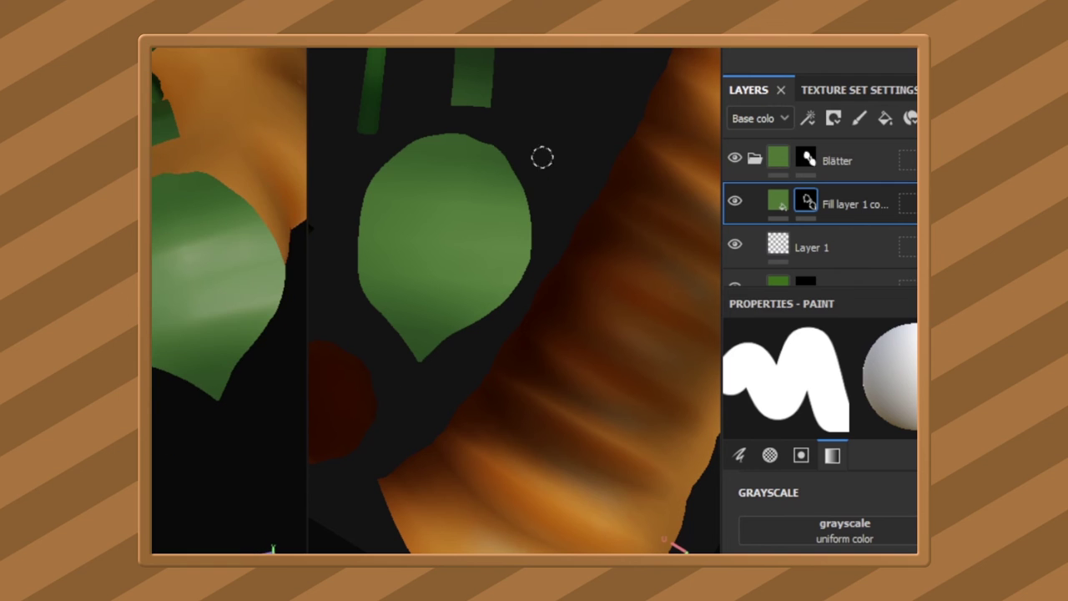
{"action": "right_click", "coordinate": [517, 92]}
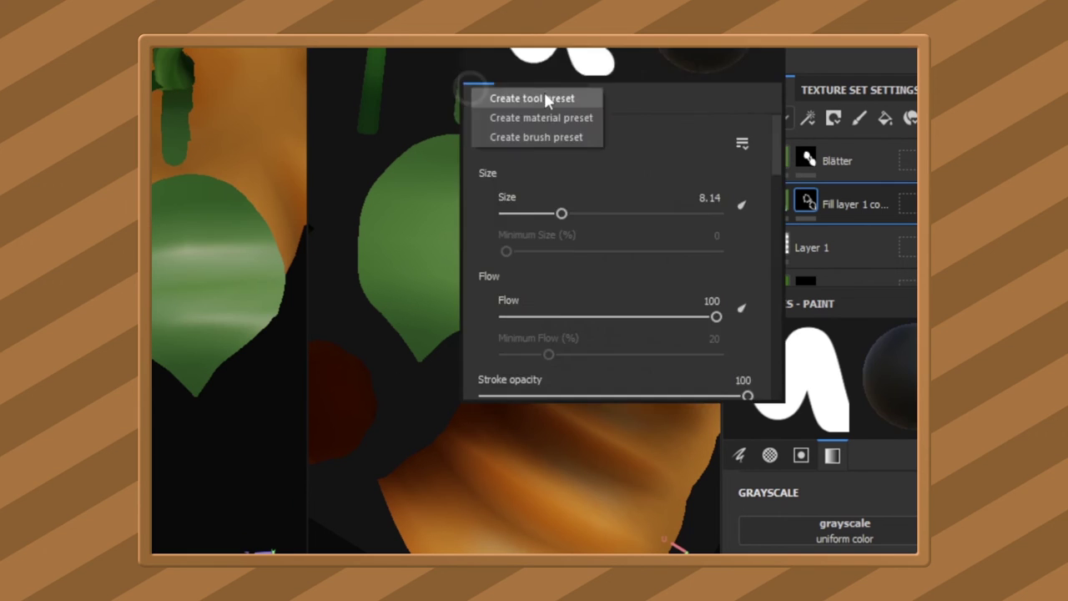
{"action": "left_click_drag", "start_coordinate": [478, 50], "coordinate": [470, 129]}
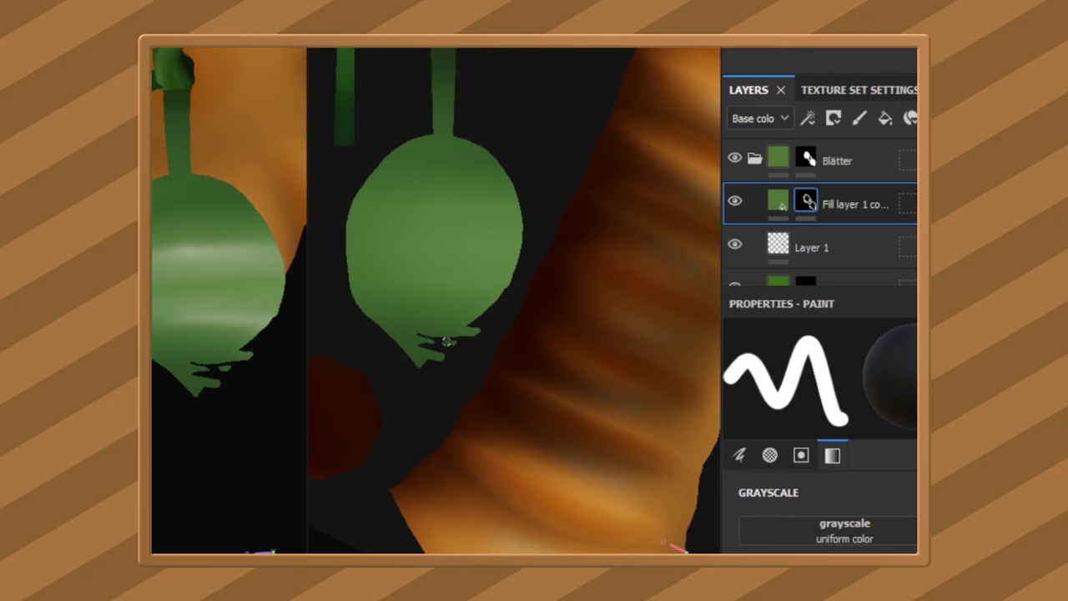
{"action": "mouse_move", "coordinate": [501, 307]}
{"action": "left_mouse_down", "text": "alt"}
{"action": "mouse_move", "coordinate": [556, 398]}
{"action": "mouse_move", "coordinate": [425, 322]}
{"action": "left_mouse_up", "text": "alt"}
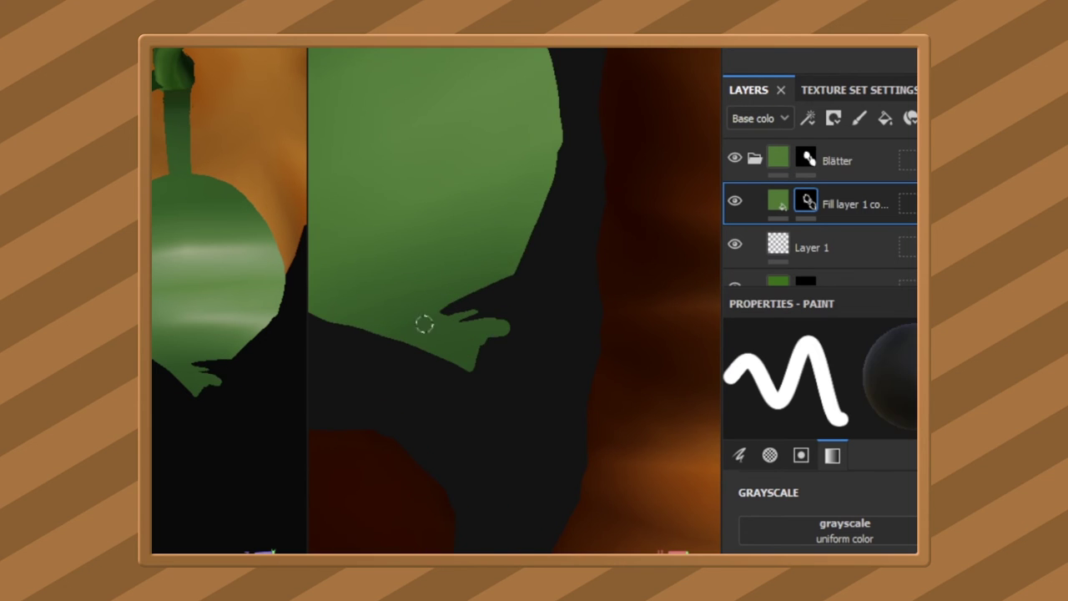
Cut jagged notches into the leaf edges, restoring spots where a cut went too far.
{"action": "mouse_move", "coordinate": [513, 334]}
{"action": "left_mouse_down", "text": "alt"}
{"action": "mouse_move", "coordinate": [373, 358]}
{"action": "mouse_move", "coordinate": [542, 332]}
{"action": "left_mouse_up", "text": "alt"}
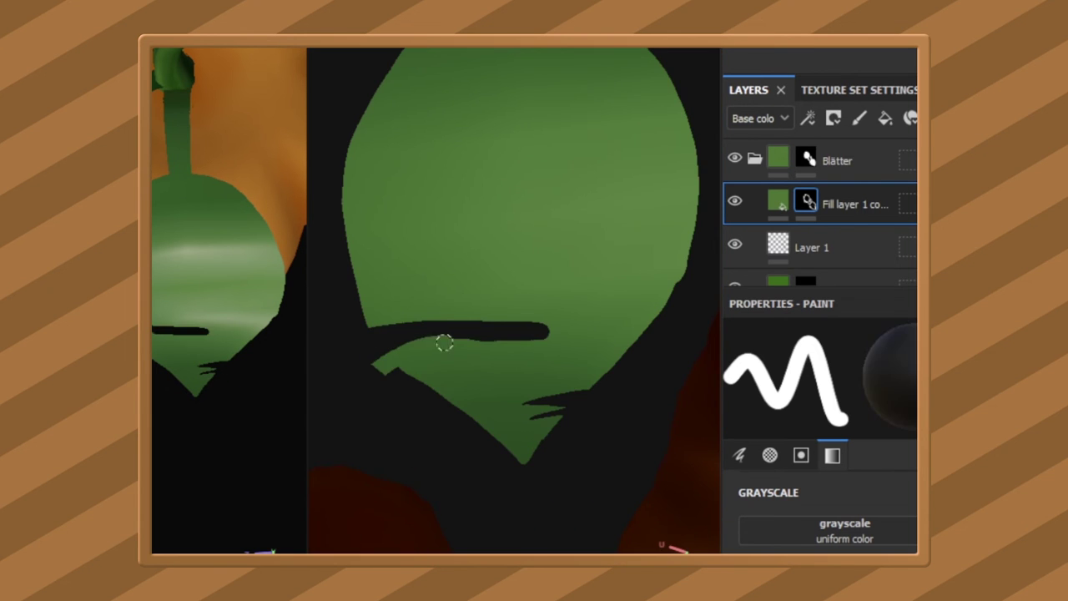
{"action": "left_click_drag", "start_coordinate": [494, 146], "coordinate": [440, 229]}
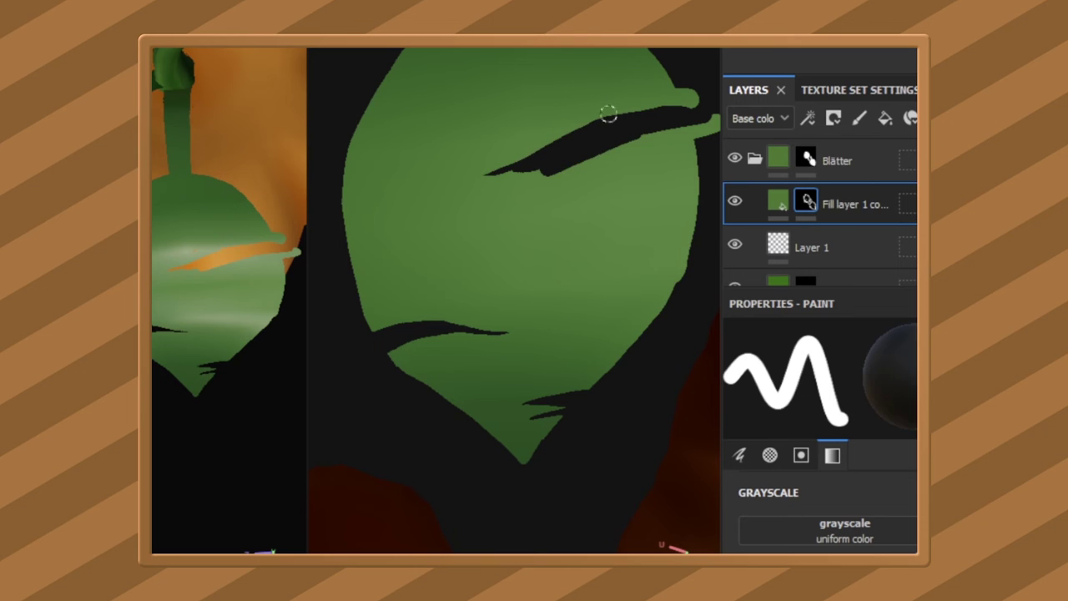
{"action": "mouse_move", "coordinate": [547, 149]}
{"action": "left_mouse_down", "text": "alt"}
{"action": "mouse_move", "coordinate": [501, 234]}
{"action": "mouse_move", "coordinate": [624, 220]}
{"action": "left_mouse_up", "text": "alt"}
{"action": "left_click_drag", "start_coordinate": [509, 161], "coordinate": [531, 229]}
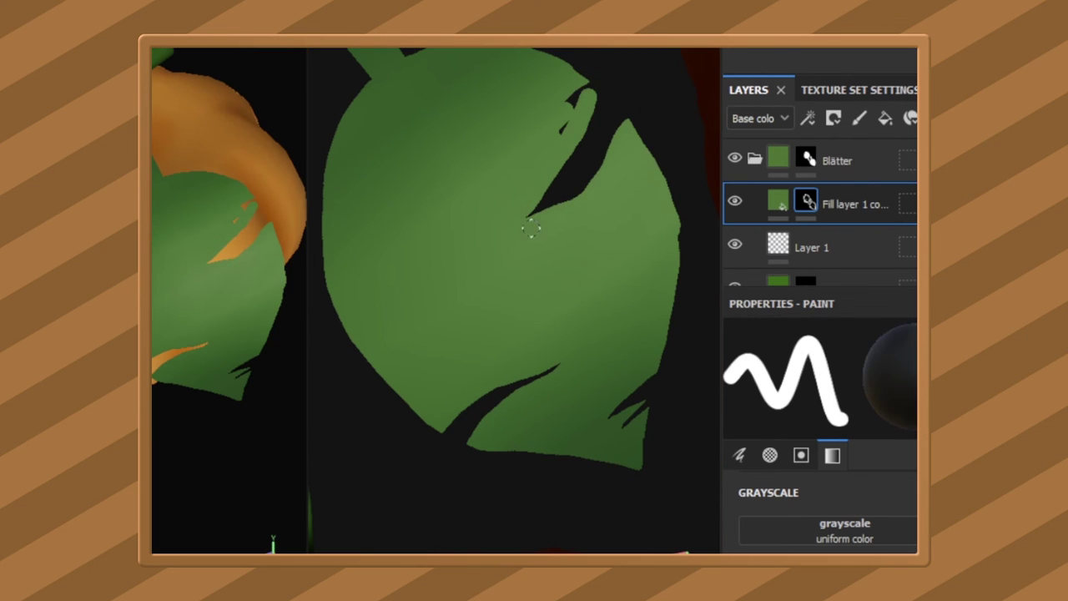
{"action": "left_click_drag", "start_coordinate": [687, 320], "coordinate": [539, 172], "text": "alt"}
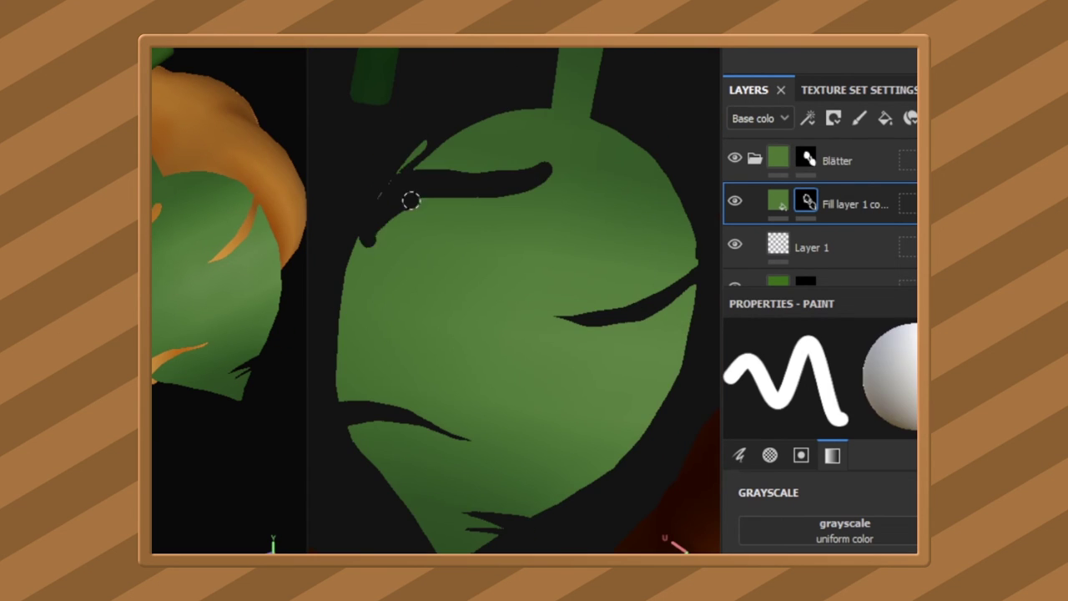
{"action": "mouse_move", "coordinate": [360, 212]}
{"action": "left_mouse_down", "text": "alt"}
{"action": "mouse_move", "coordinate": [460, 353]}
{"action": "mouse_move", "coordinate": [521, 221]}
{"action": "mouse_move", "coordinate": [262, 448]}
{"action": "mouse_move", "coordinate": [555, 243]}
{"action": "mouse_move", "coordinate": [178, 424]}
{"action": "left_mouse_up", "text": "alt"}
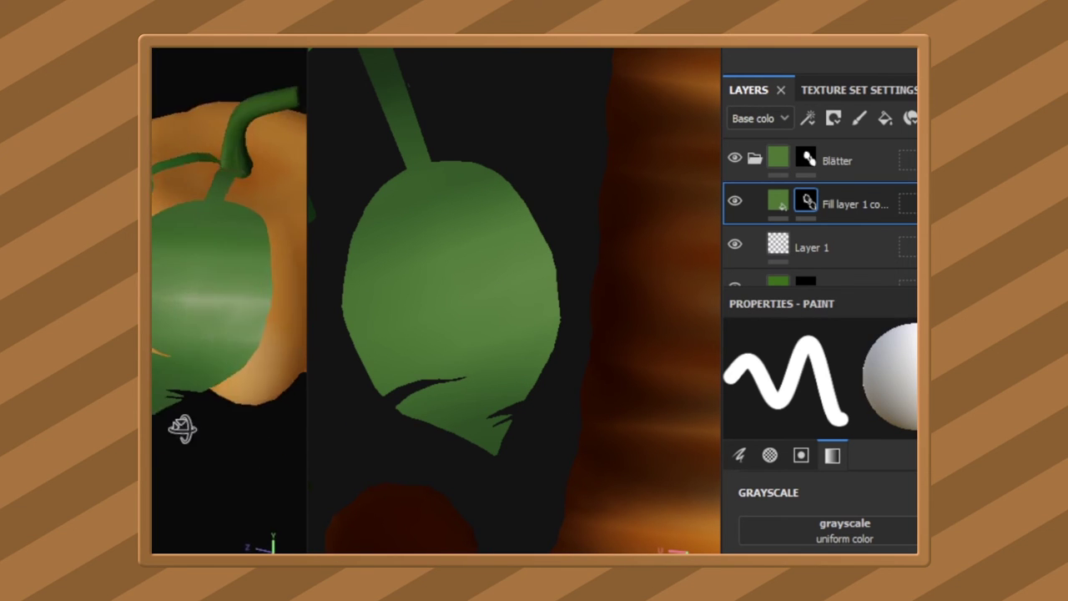
Select the leaf's top fill layer and add a new empty paint layer above it.
{"action": "scroll", "coordinate": [732, 225], "scroll_direction": "down", "scroll_amount": 3}
{"action": "left_click", "coordinate": [851, 155]}
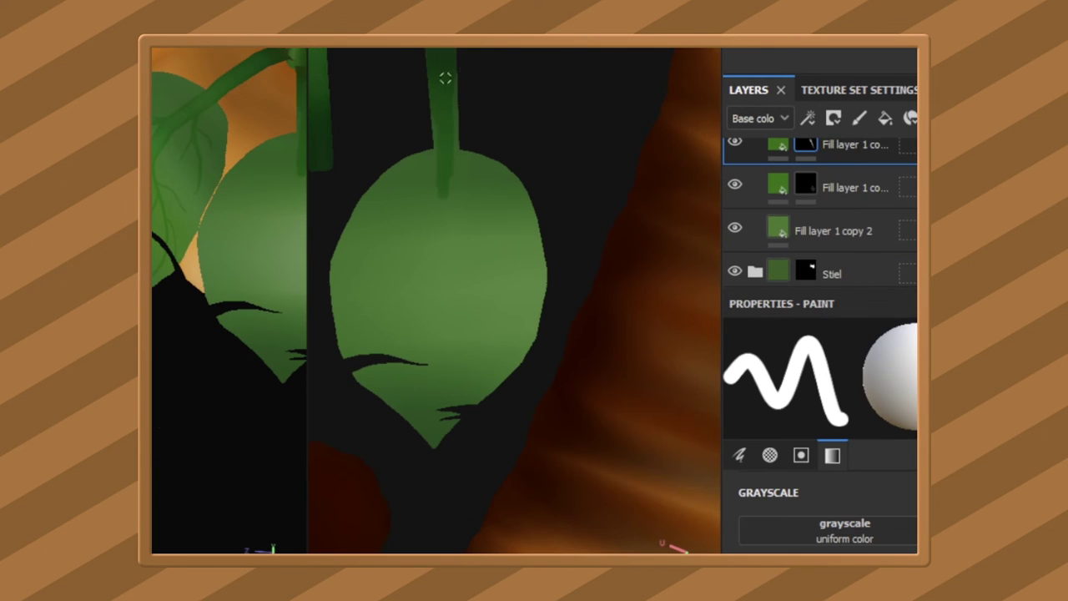
{"action": "left_click_drag", "start_coordinate": [227, 401], "coordinate": [456, 115], "text": "alt"}
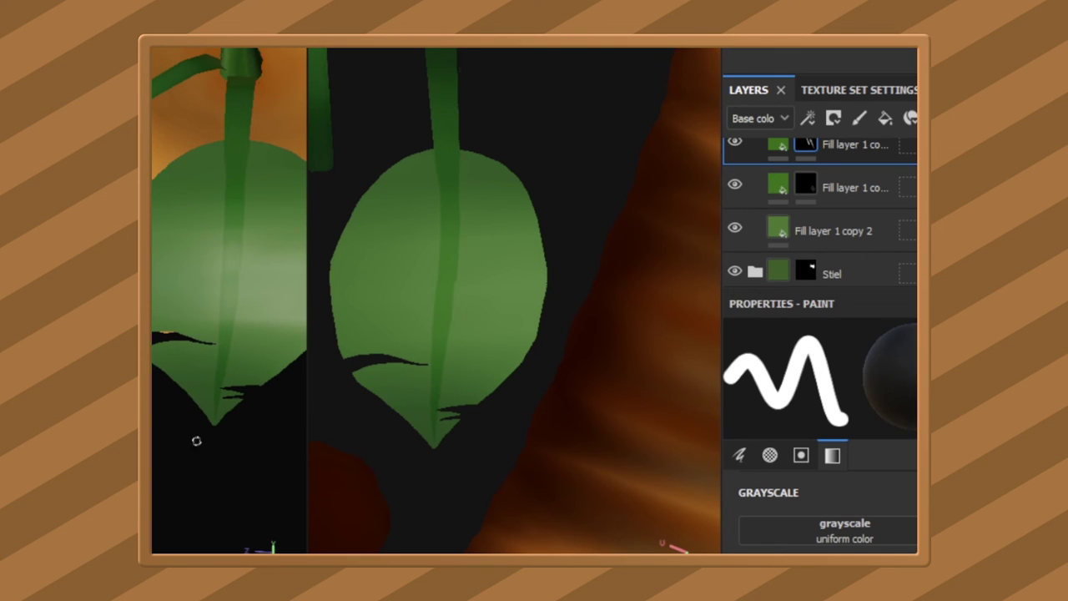
{"action": "key", "text": "ctrl+shift+l"}
{"action": "scroll", "coordinate": [473, 360], "scroll_direction": "up", "scroll_amount": 3}
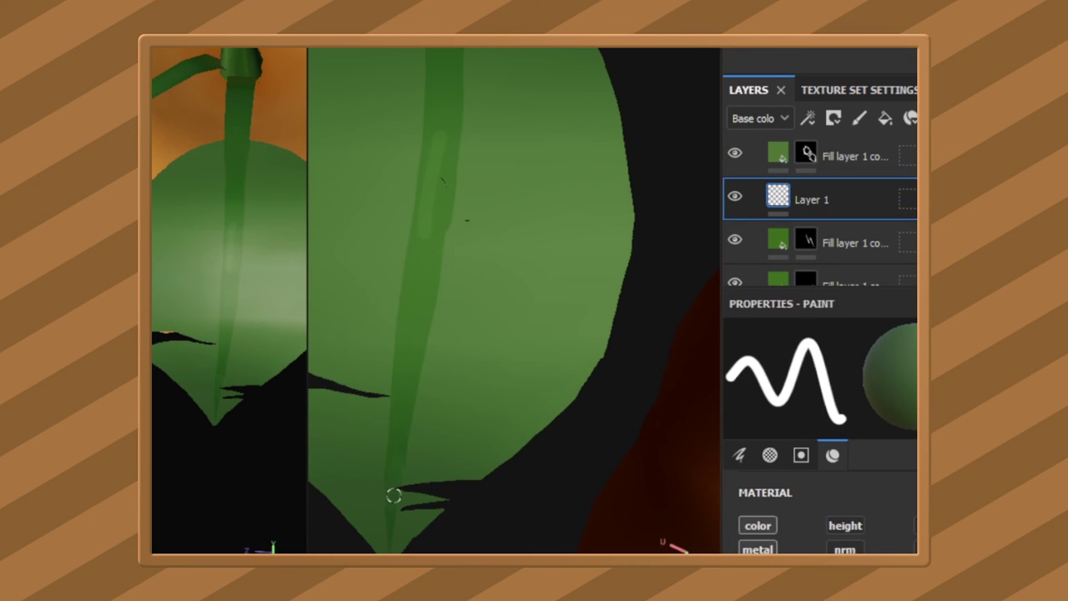
{"action": "key", "text": "2"}
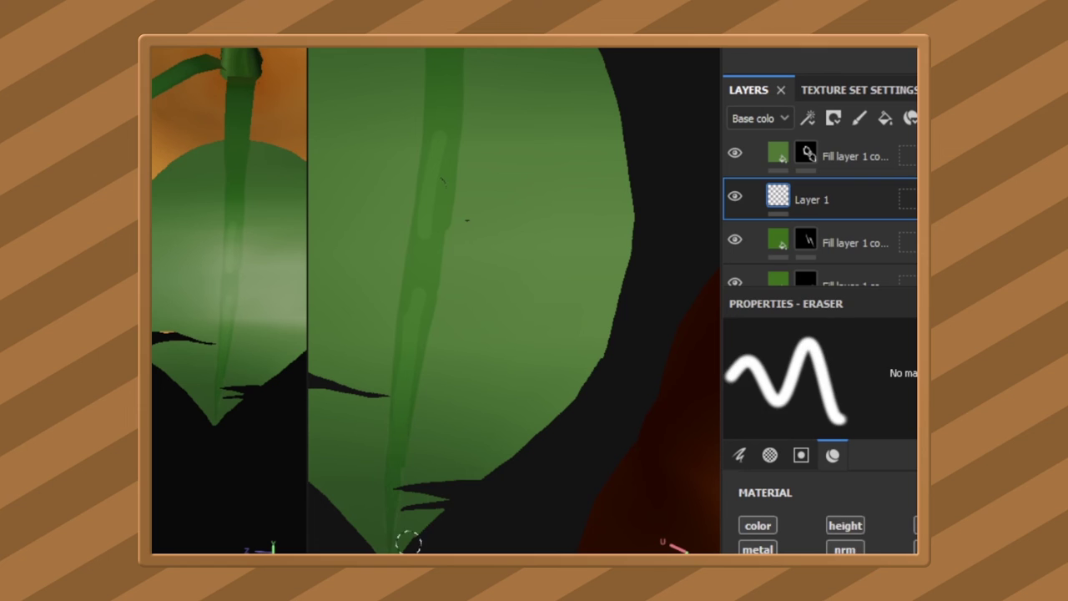
Target the fill layer's mask, return to paint mode, and align the view along the leaf.
{"action": "right_click", "coordinate": [275, 271], "text": "ctrl+alt"}
{"action": "left_click", "coordinate": [806, 242]}
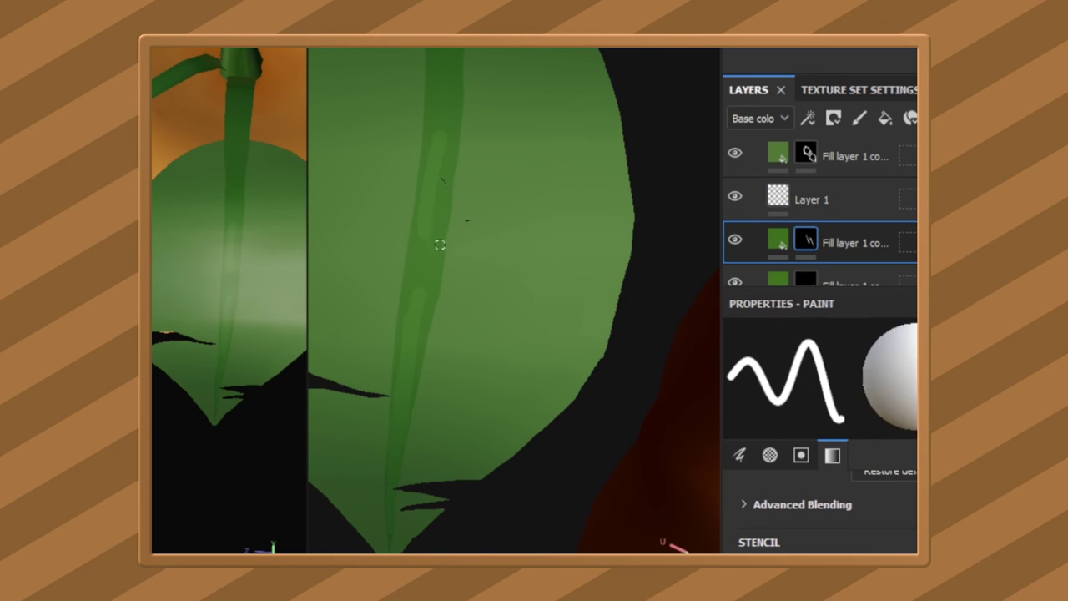
{"action": "right_click", "coordinate": [450, 290], "text": "ctrl+alt"}
{"action": "key", "text": "p"}
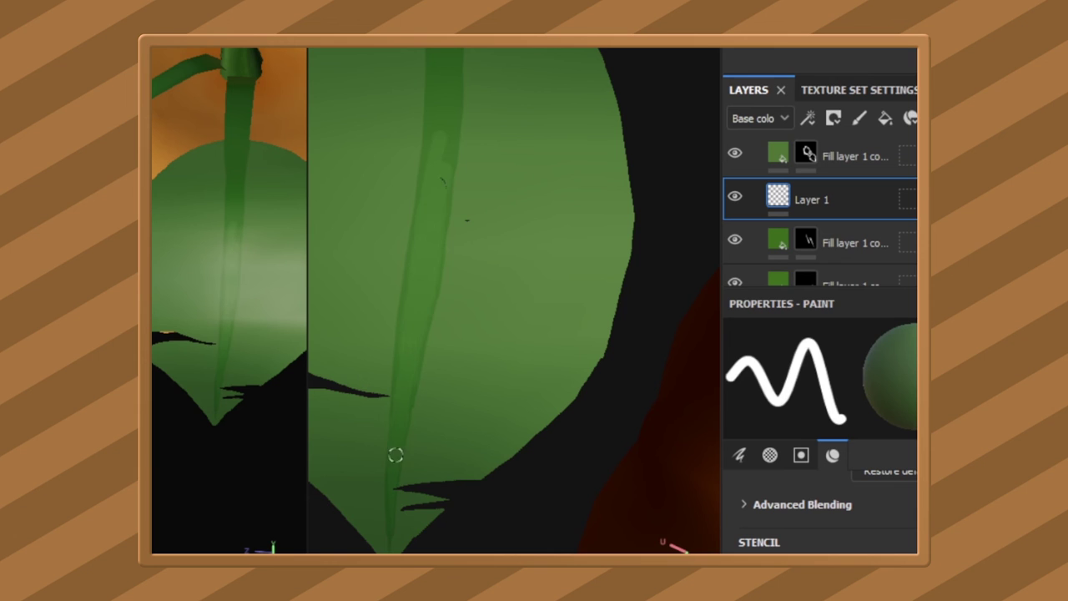
{"action": "key", "text": "e"}
{"action": "key", "text": "p"}
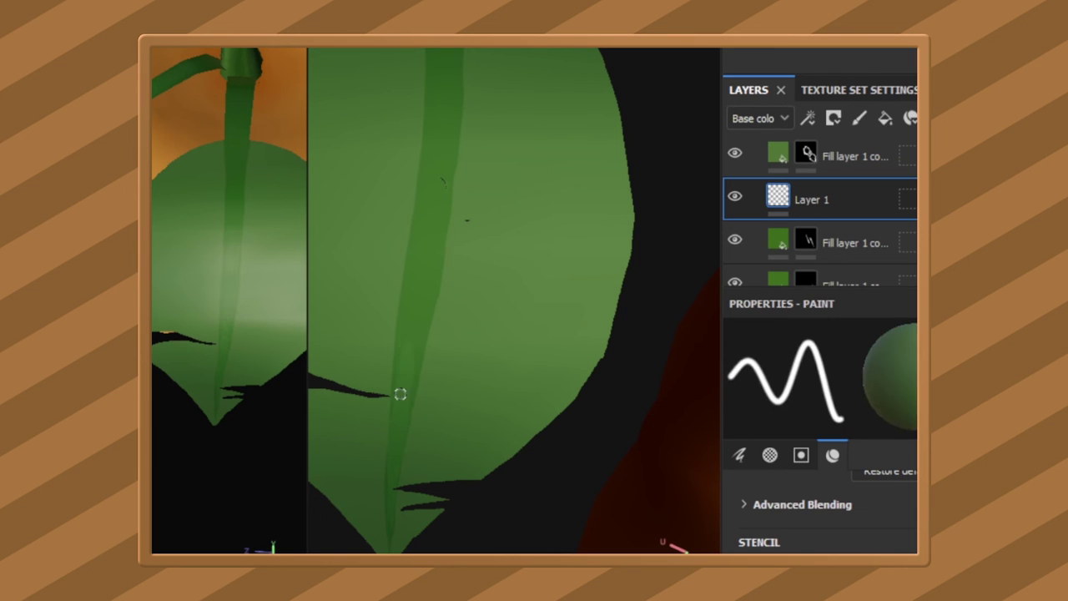
{"action": "mouse_move", "coordinate": [439, 146]}
{"action": "left_mouse_down", "text": "alt"}
{"action": "mouse_move", "coordinate": [579, 250]}
{"action": "mouse_move", "coordinate": [584, 276]}
{"action": "left_mouse_up", "text": "alt"}
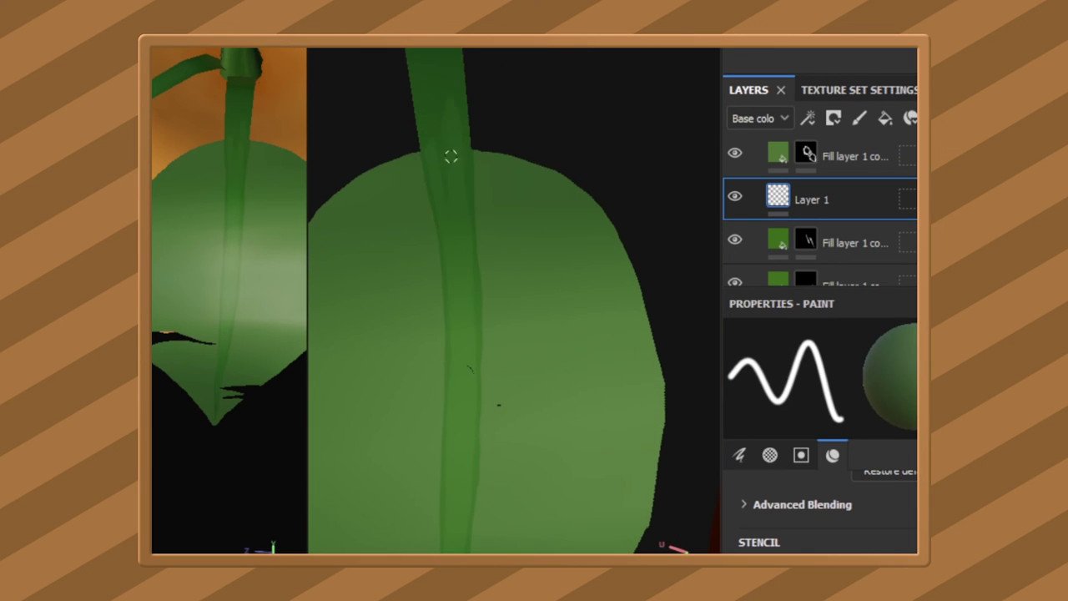
In Base color view, paint the leaf's central vein on the fill mask.
{"action": "left_click", "coordinate": [609, 52]}
{"action": "left_click", "coordinate": [608, 98]}
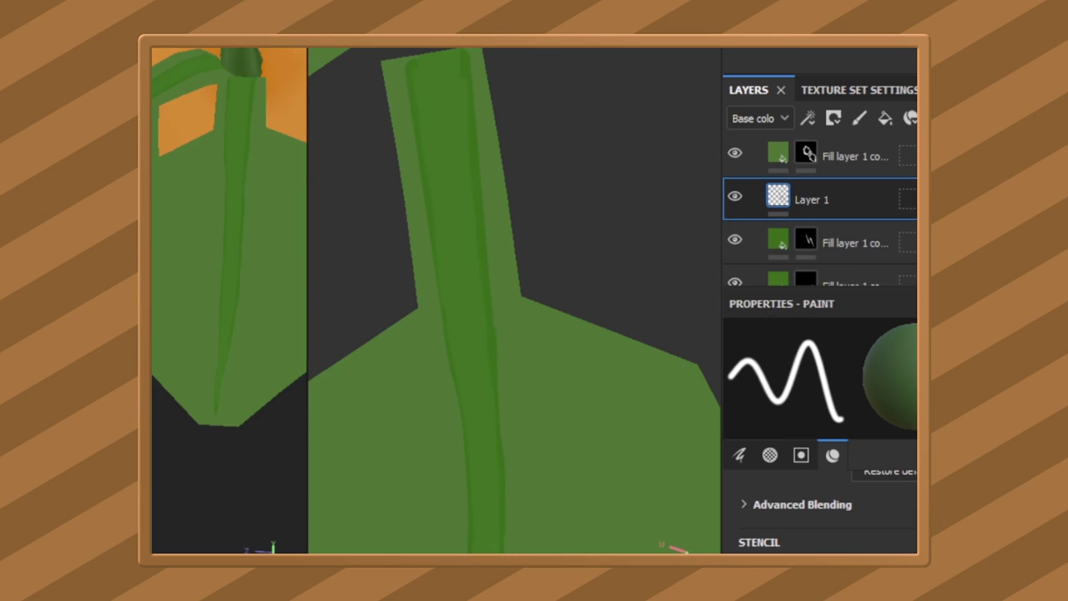
{"action": "scroll", "coordinate": [821, 266], "scroll_direction": "down", "scroll_amount": 1}
{"action": "left_click", "coordinate": [805, 229]}
{"action": "left_click_drag", "start_coordinate": [410, 385], "coordinate": [504, 309]}
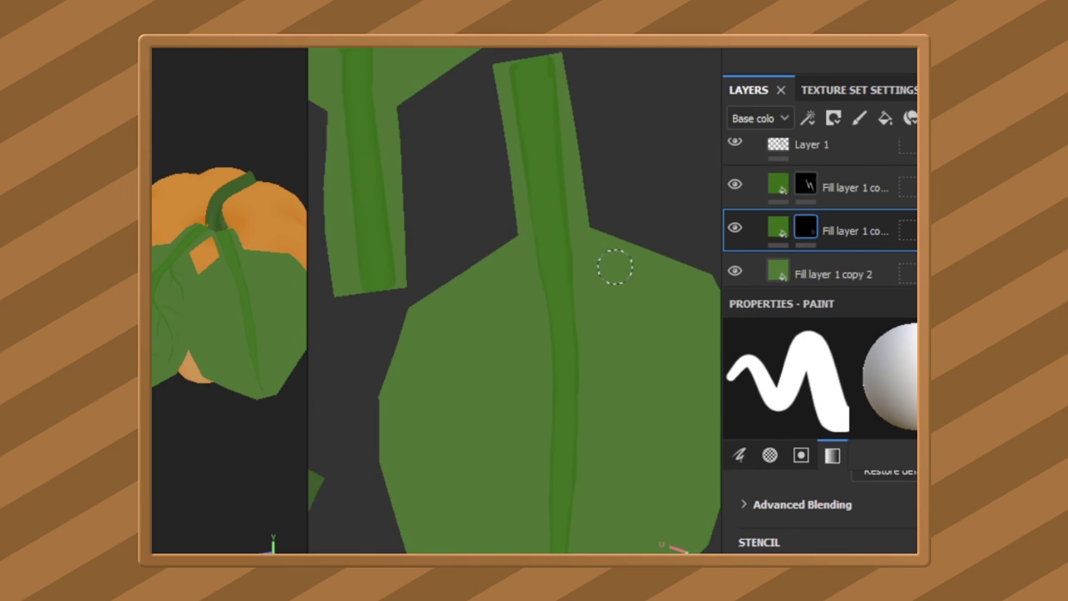
{"action": "key", "text": "m"}
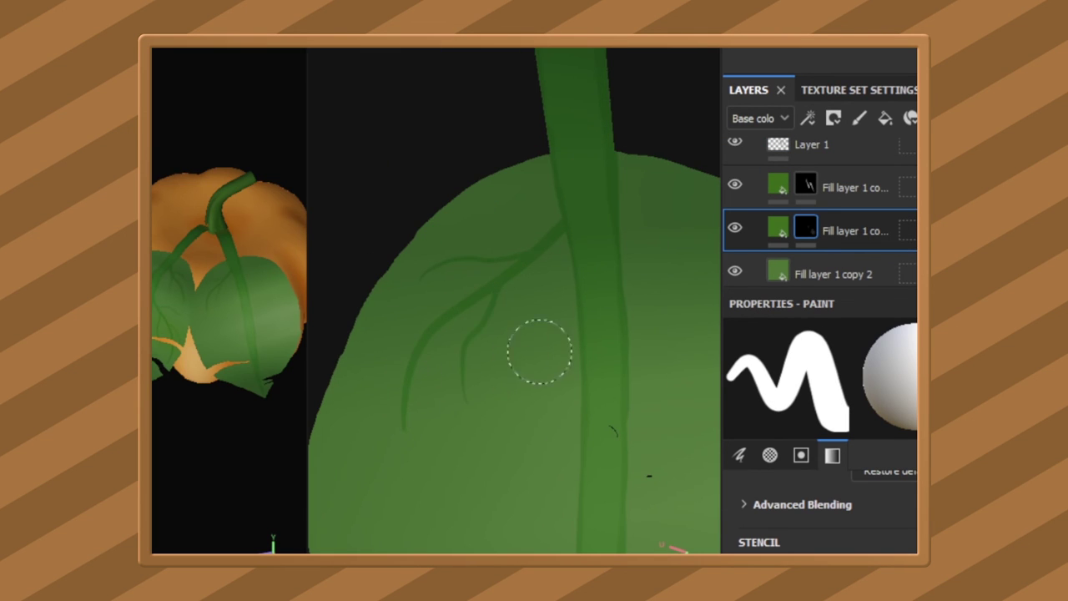
Reshape the right-hand and upper-right vein branches across the leaf.
{"action": "scroll", "coordinate": [539, 351], "scroll_direction": "down", "scroll_amount": 2}
{"action": "middle_click_drag", "start_coordinate": [519, 262], "coordinate": [499, 218]}
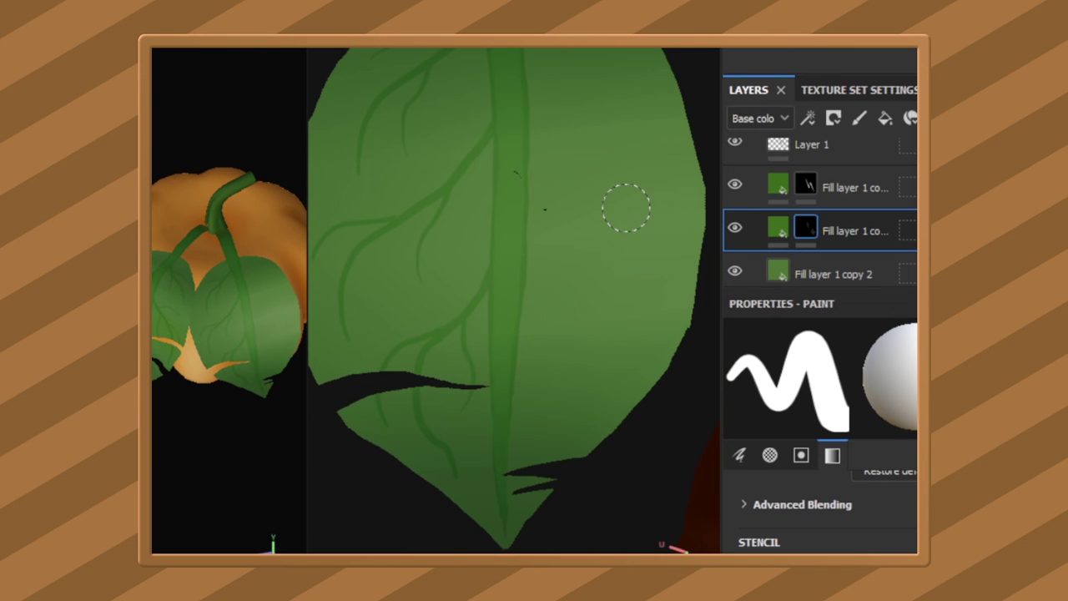
{"action": "middle_click_drag", "start_coordinate": [626, 207], "coordinate": [576, 245]}
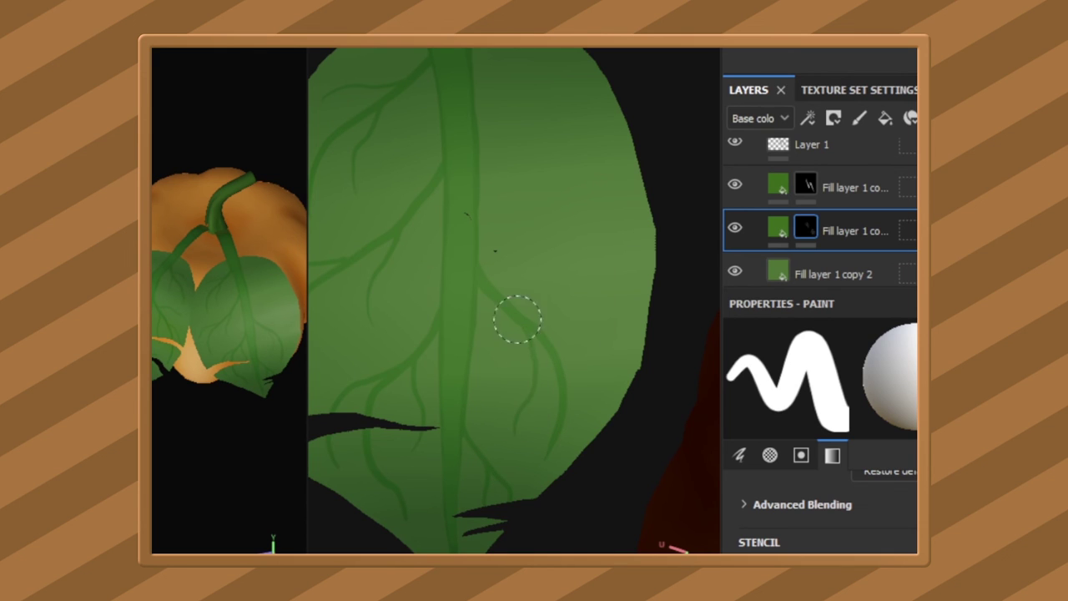
{"action": "left_click_drag", "start_coordinate": [605, 313], "coordinate": [491, 292]}
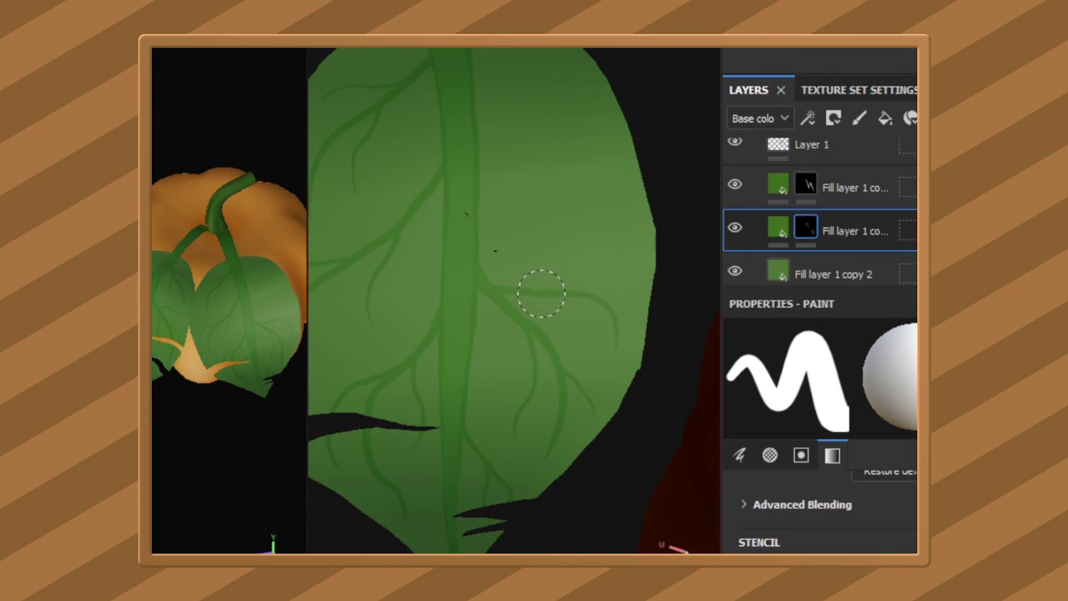
{"action": "left_click_drag", "start_coordinate": [577, 134], "coordinate": [579, 227]}
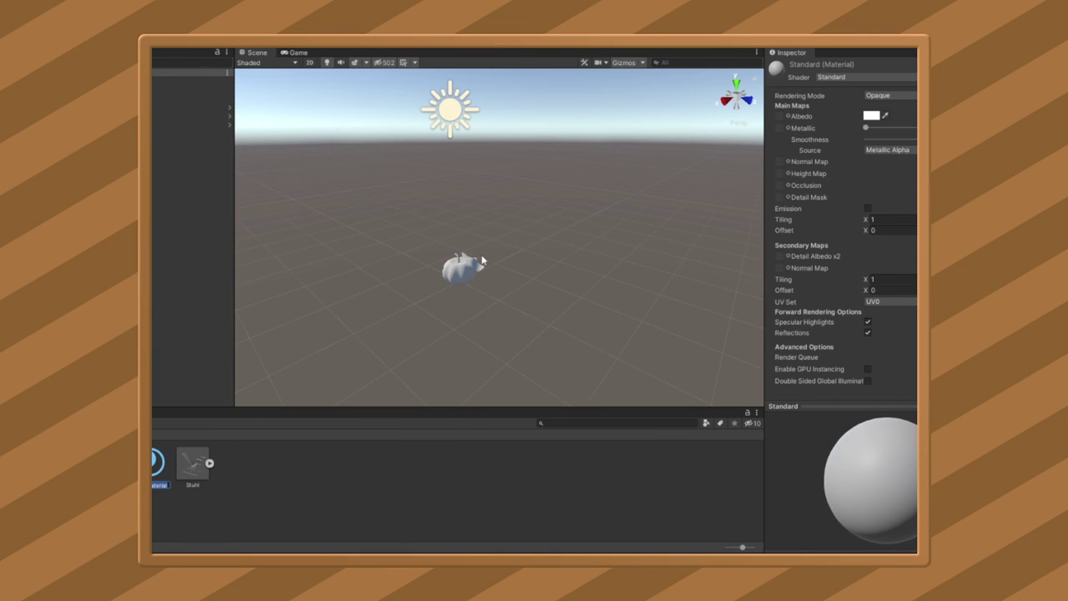
Give the Kürbis material Cutout mode, the pumpkin texture as Albedo, and the VRM/MToon shader, then adjust Cull Mode.
{"action": "left_click", "coordinate": [913, 120]}
{"action": "left_click_drag", "start_coordinate": [193, 463], "coordinate": [779, 116]}
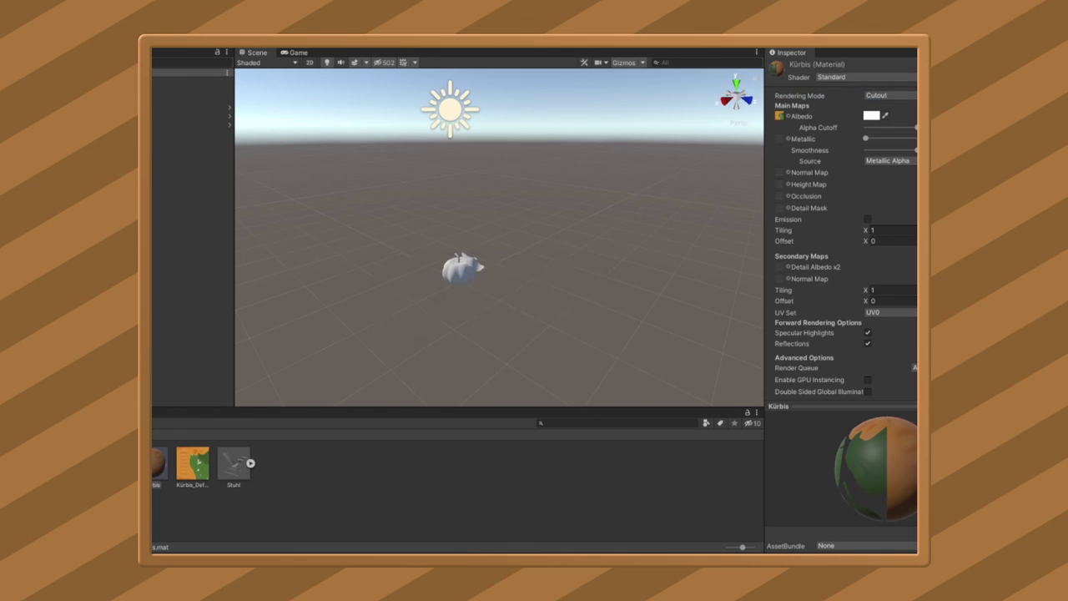
{"action": "left_click", "coordinate": [835, 77]}
{"action": "left_click", "coordinate": [846, 205]}
{"action": "left_click", "coordinate": [843, 117]}
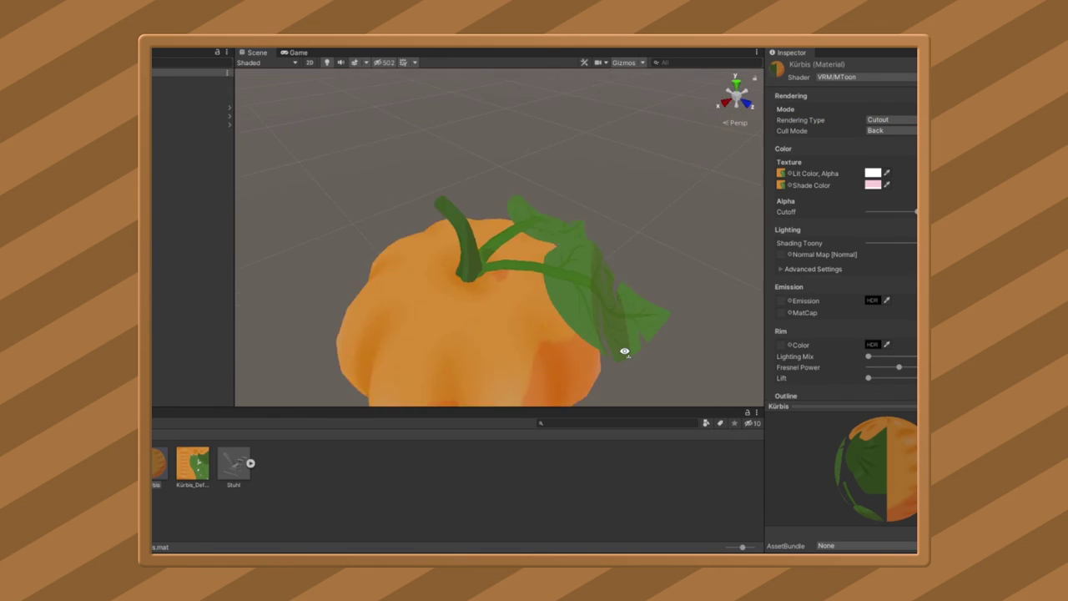
{"action": "scroll", "coordinate": [834, 251], "scroll_direction": "down", "scroll_amount": 5}
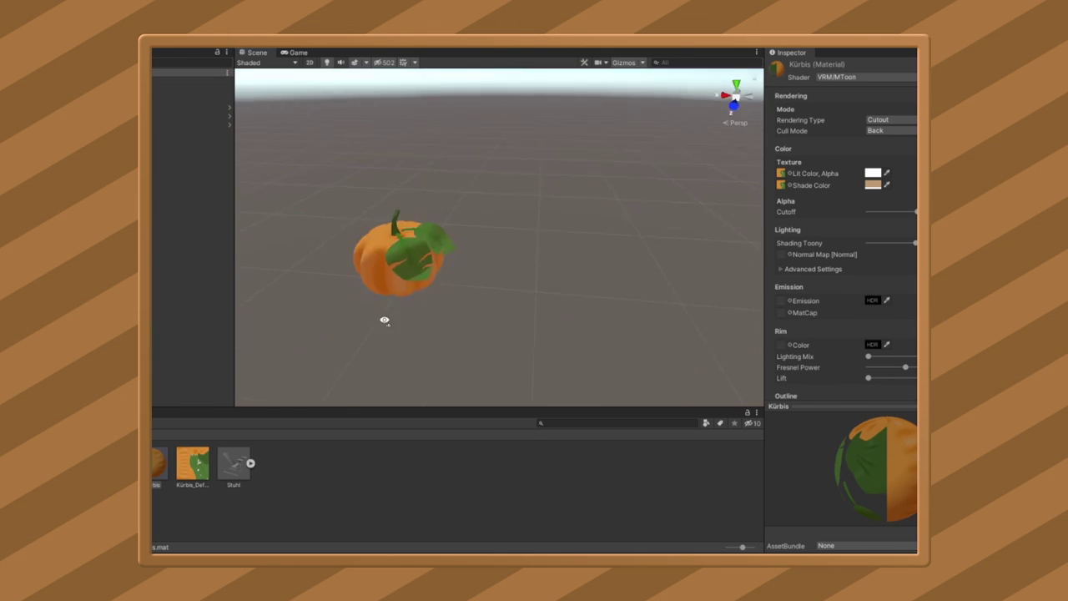
{"action": "left_click", "coordinate": [884, 131]}
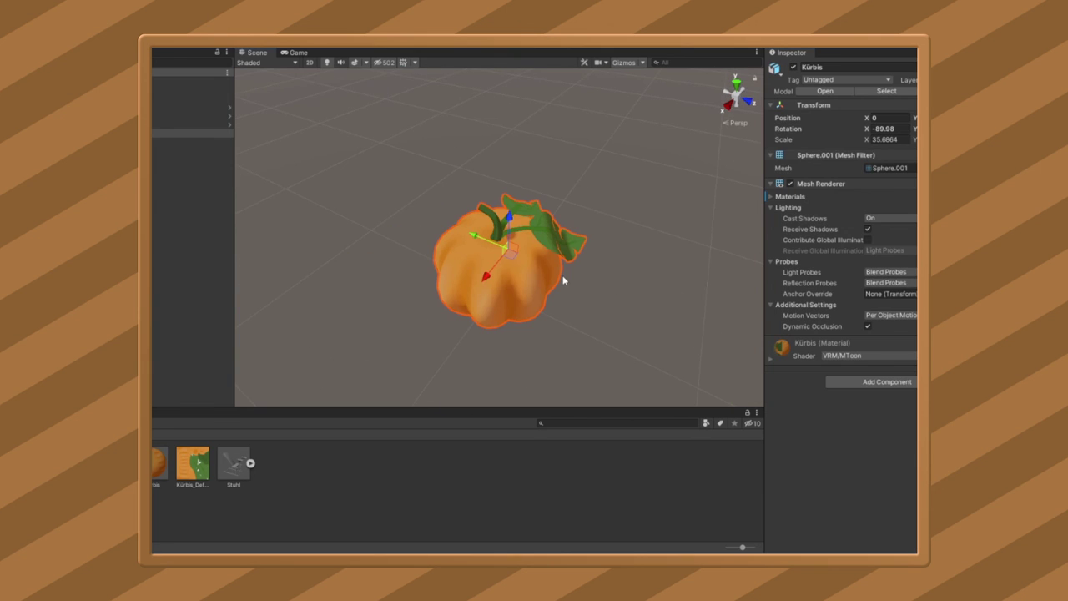